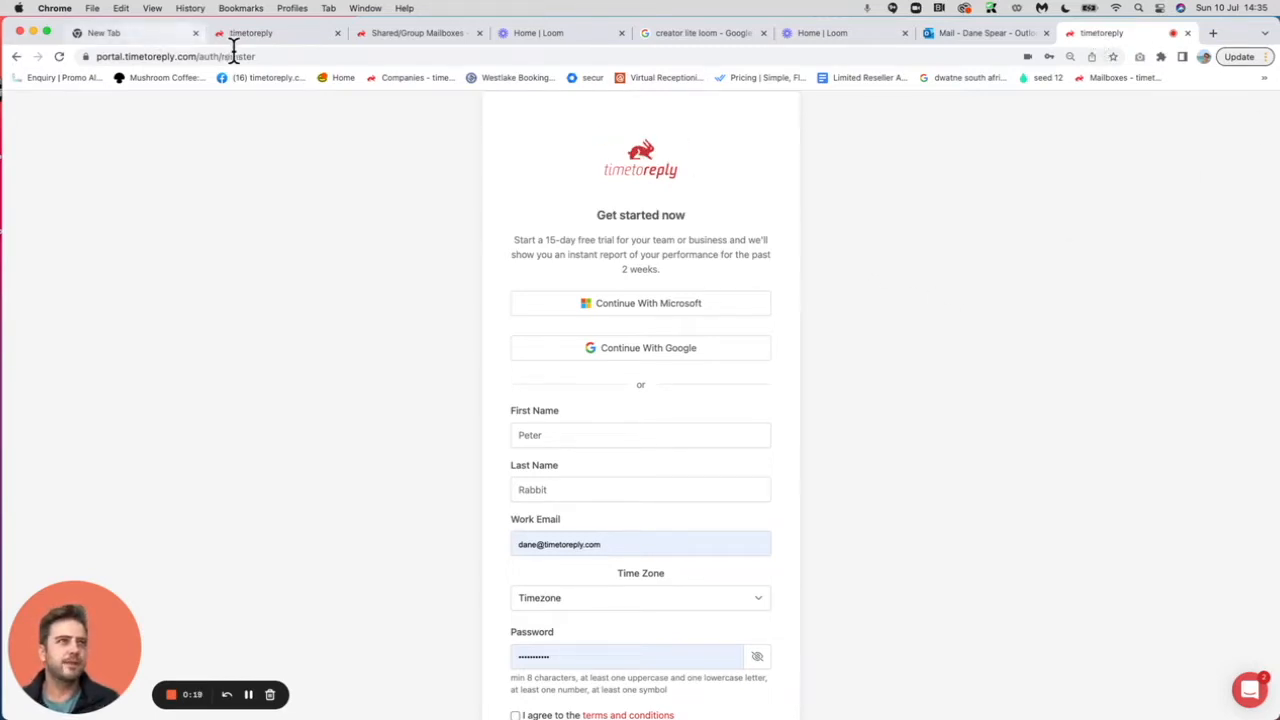
Enter the first name, last name and work e-mail address in the sign-up form.
scroll(956, 492, down, 2)
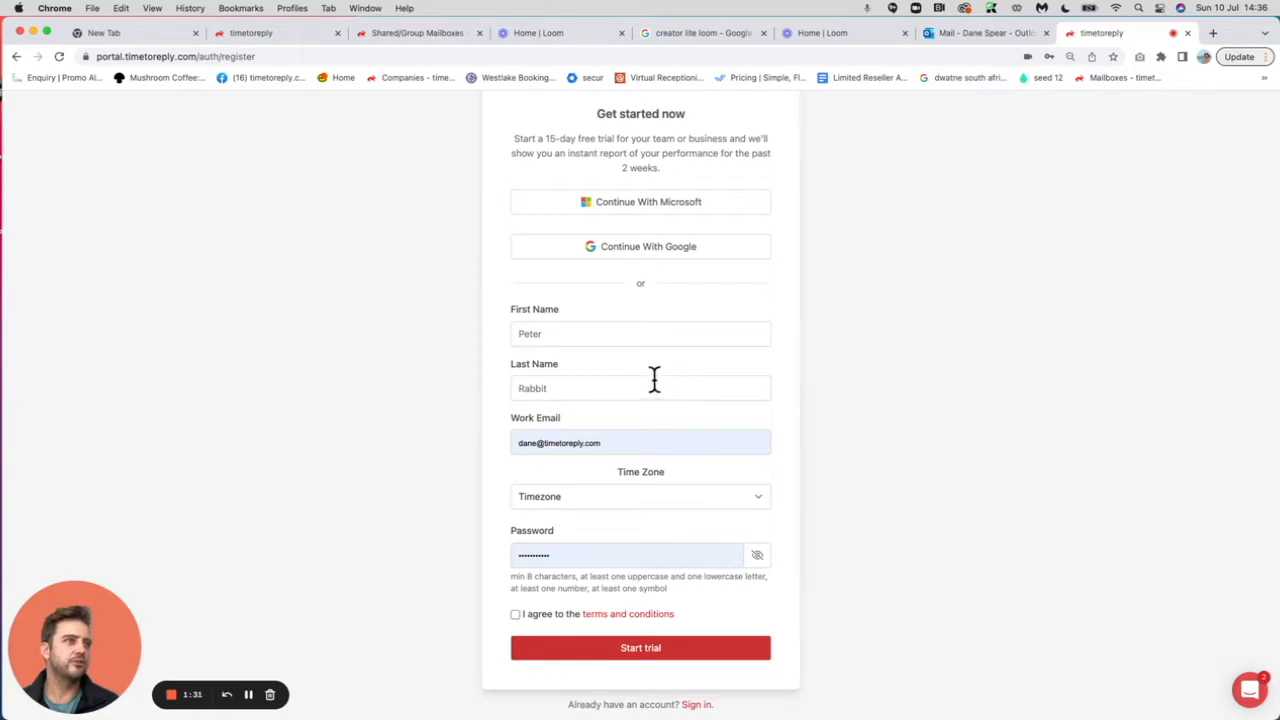
click(587, 338)
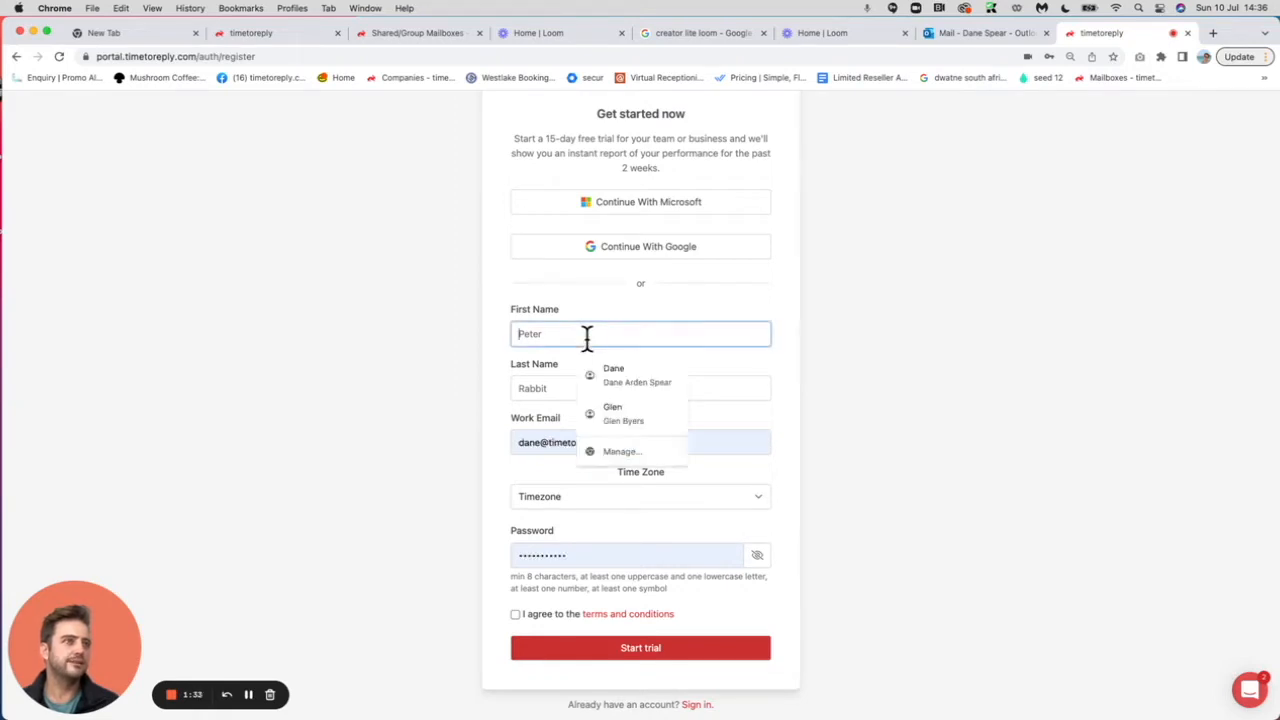
text(Dane)
key(Tab)
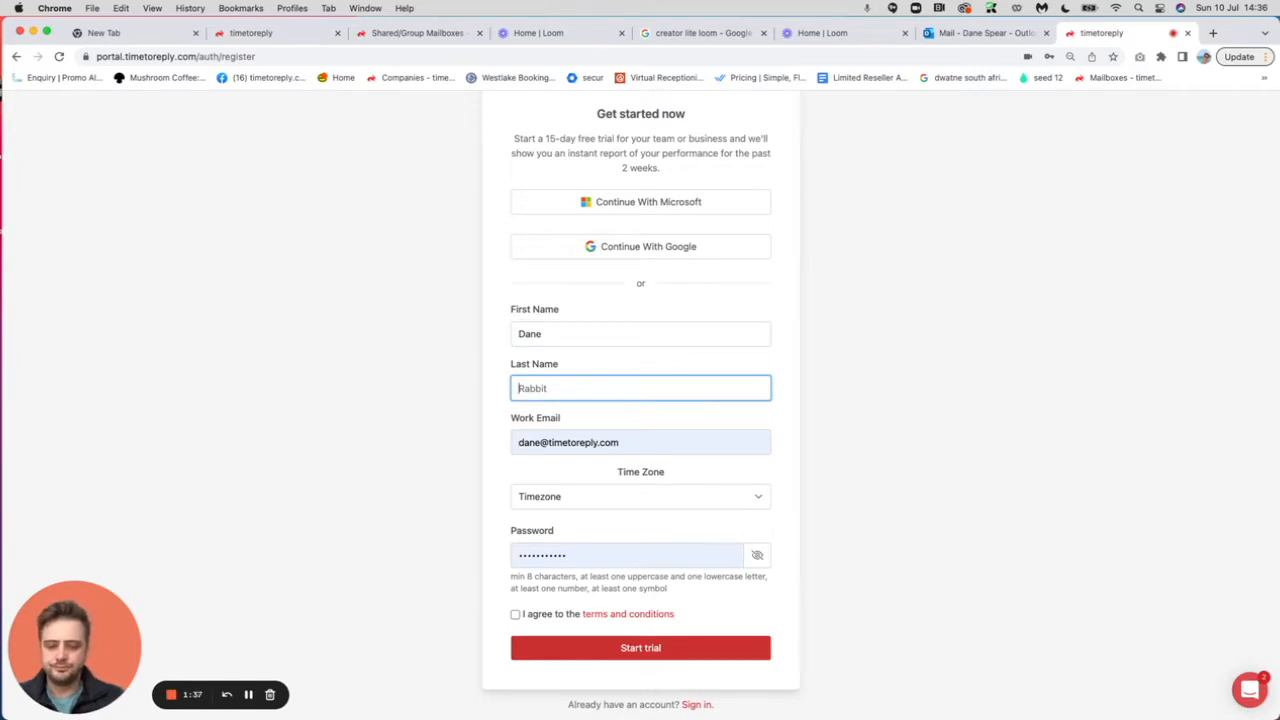
text(Onboarding Companiy)
click(594, 443)
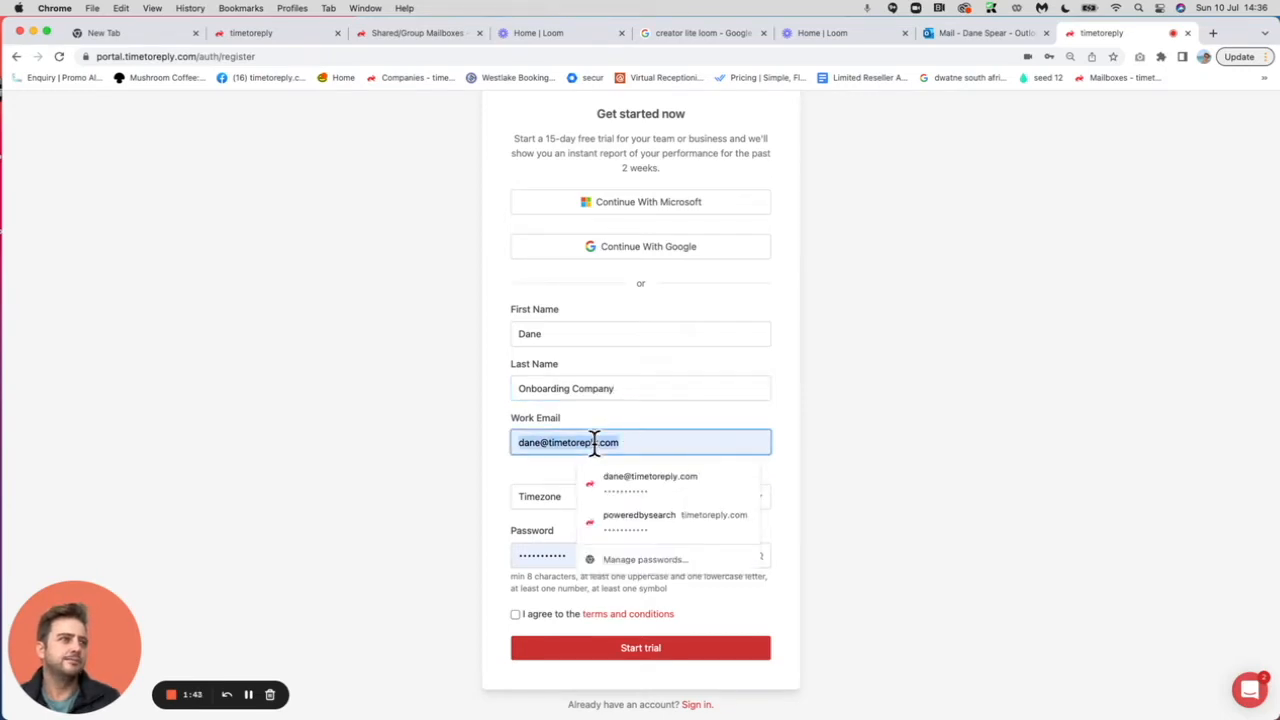
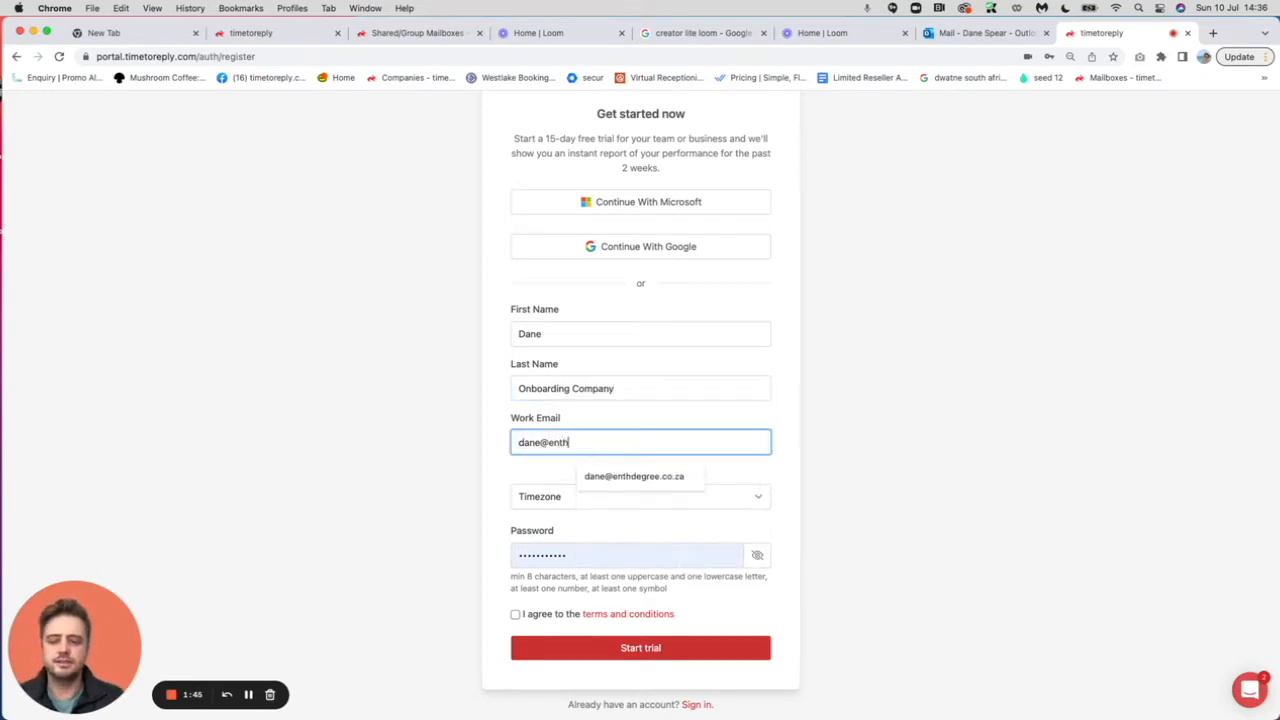
click(419, 471)
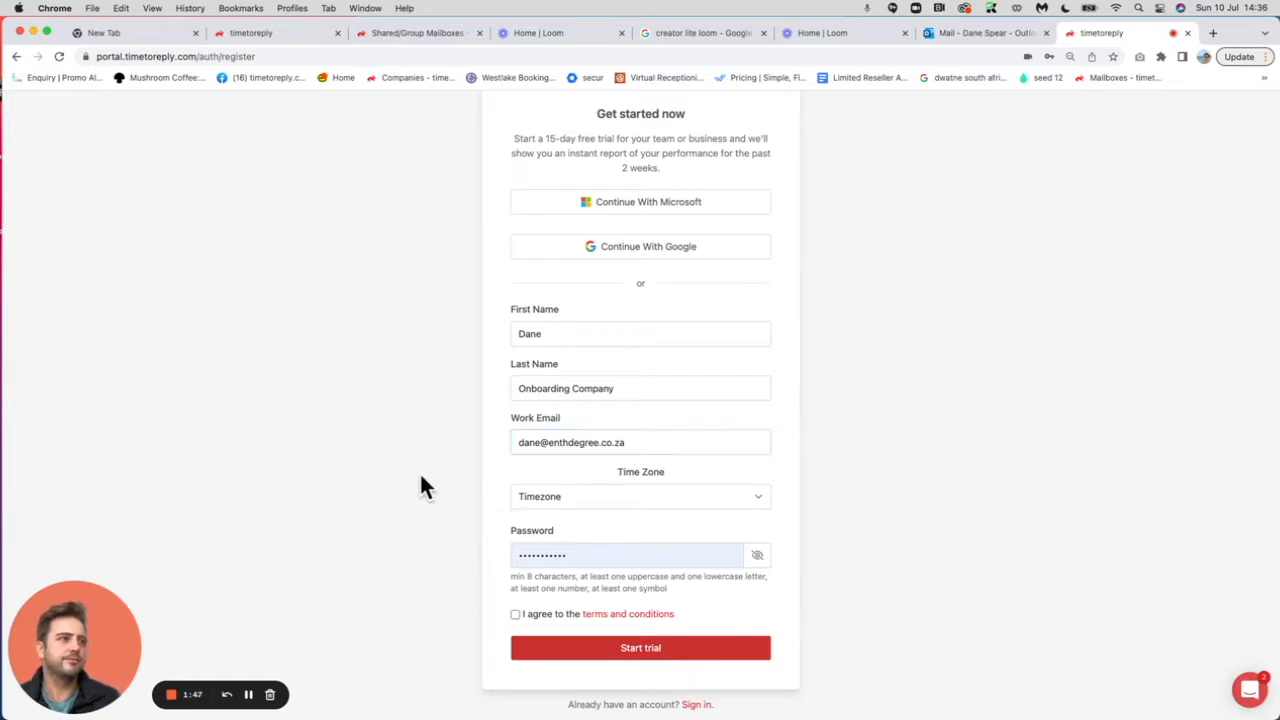
Choose Greenwich Mean Time, replace the password, accept the terms and start the trial.
click(576, 498)
scroll(624, 651, down, 10)
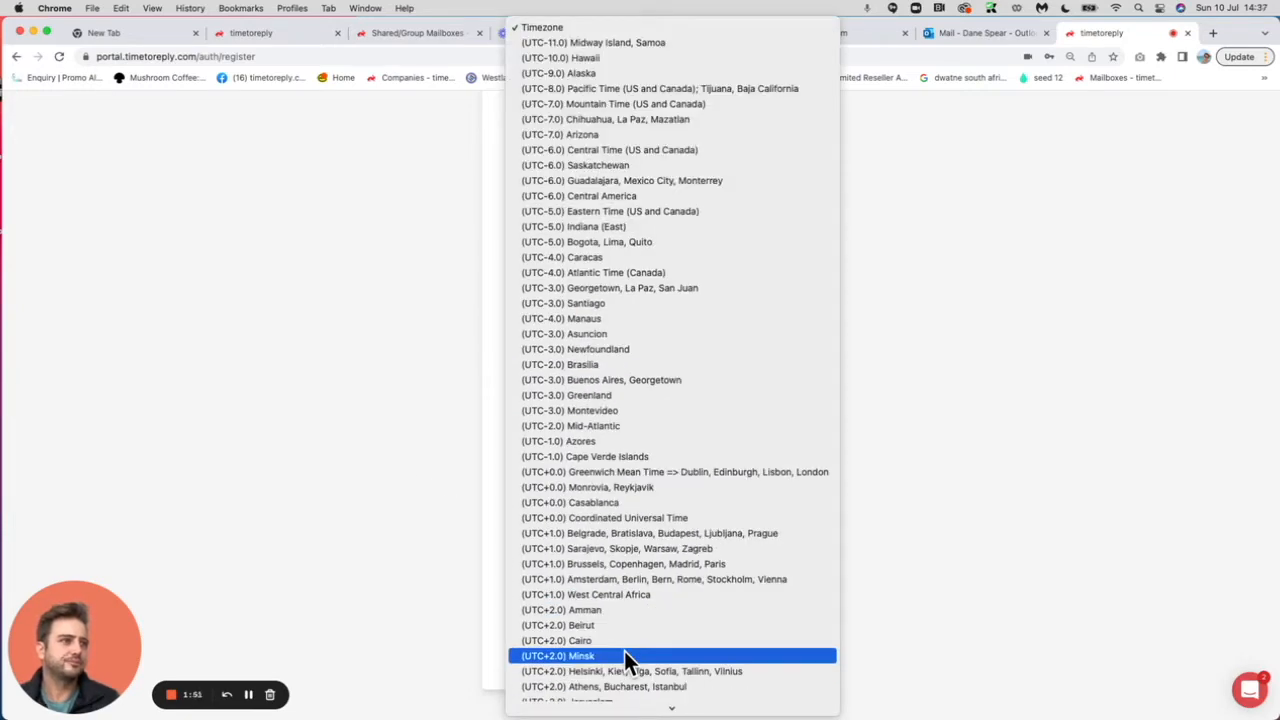
click(659, 471)
scroll(728, 503, down, 1)
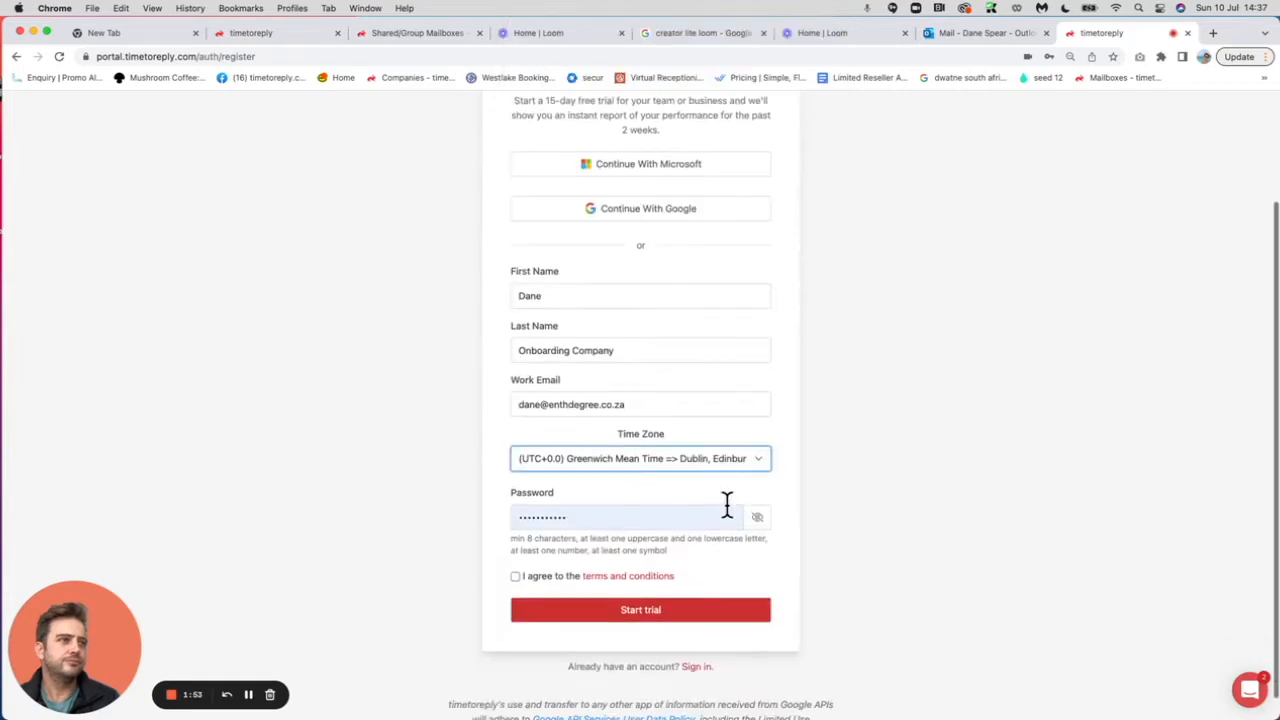
click(601, 517)
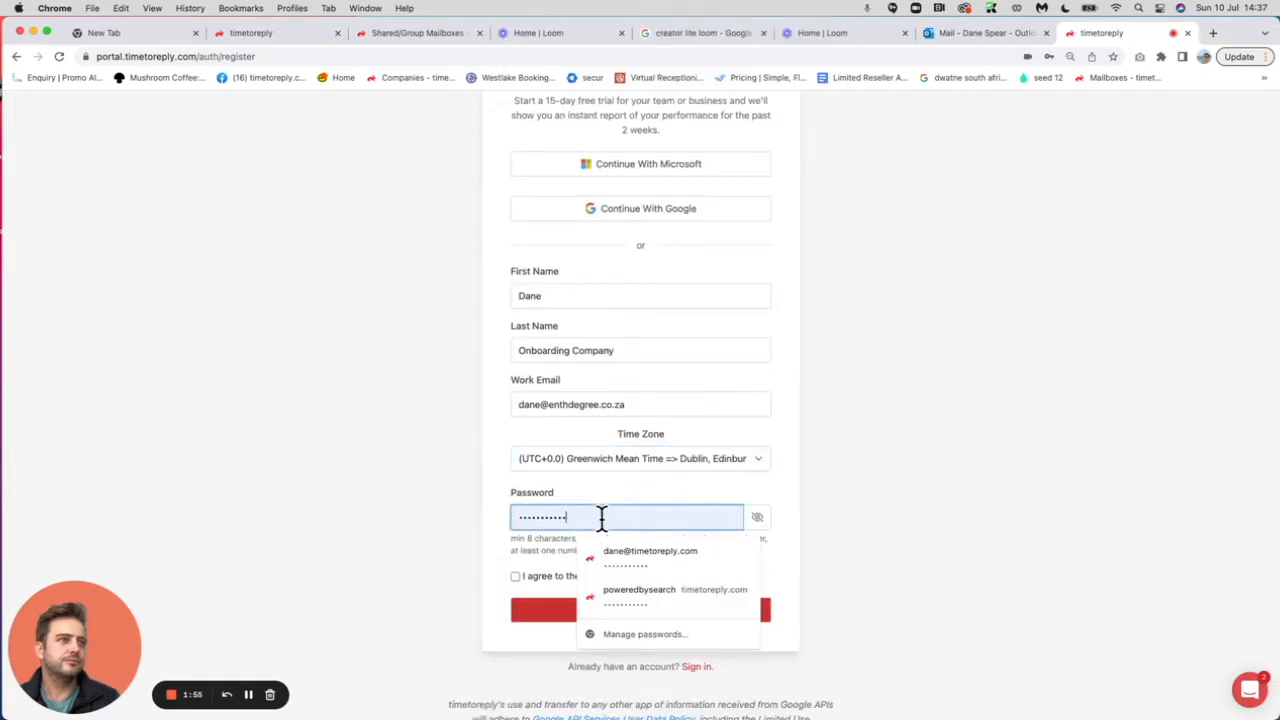
double_click(601, 517)
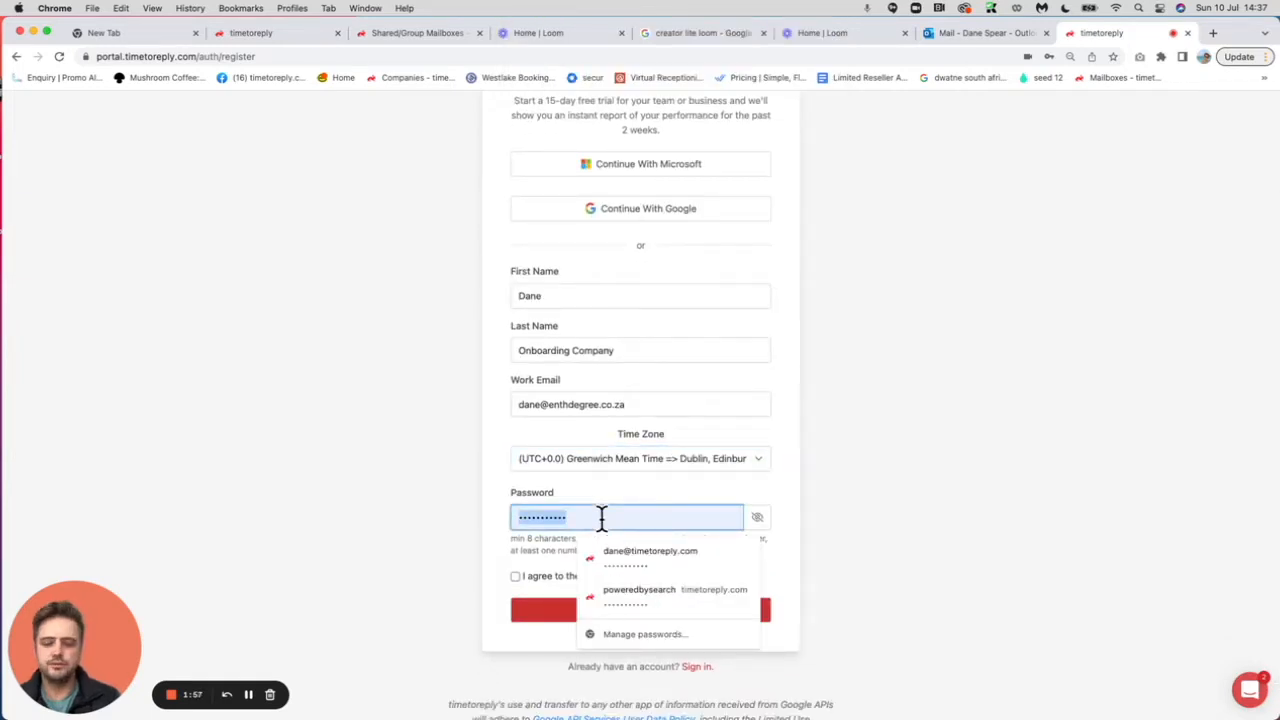
text(abcdefghij)
click(515, 576)
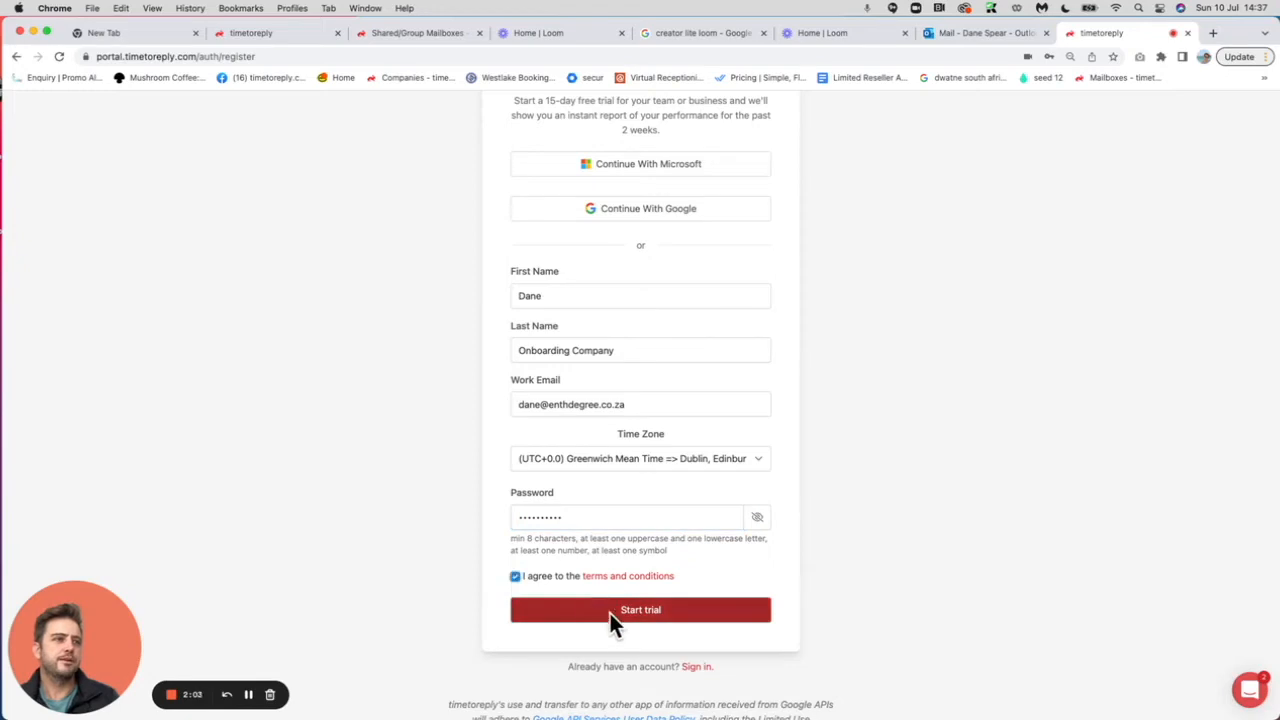
click(618, 614)
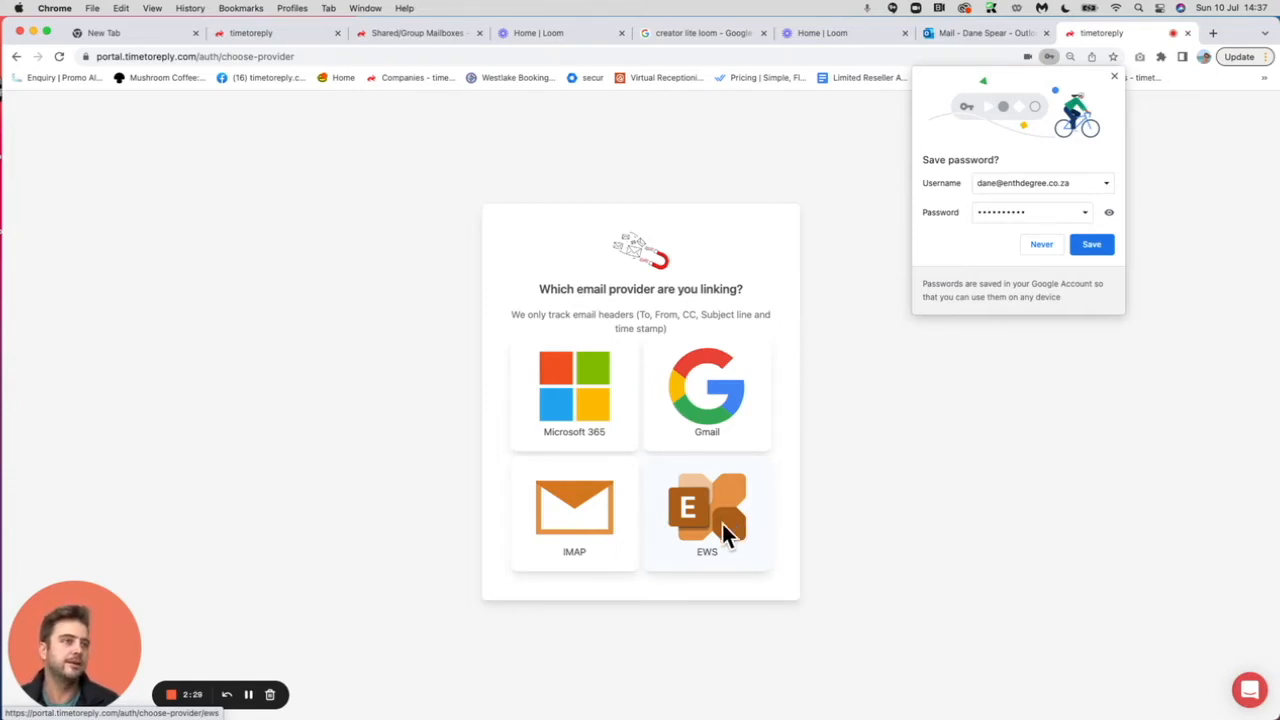
Dismiss Chrome's save-password prompt and pick Microsoft 365 as the provider to link.
click(1113, 76)
click(573, 409)
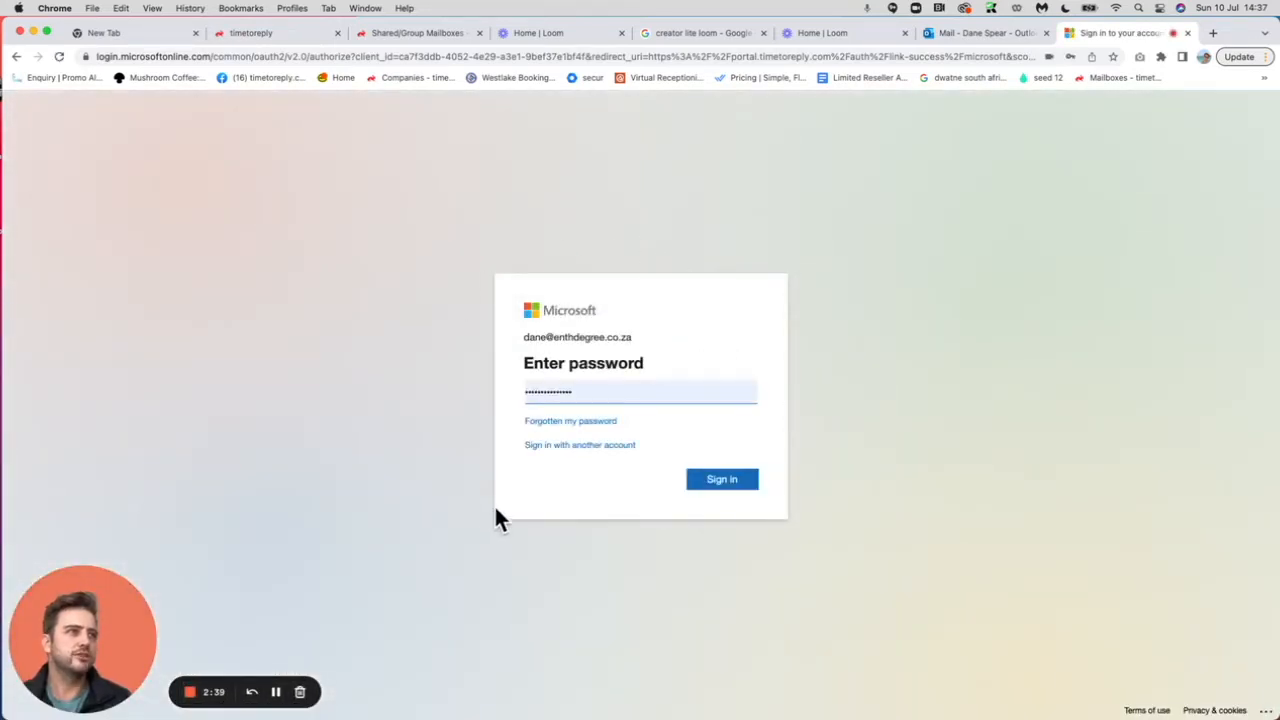
Sign in, expand Read user basic mail, consent for the organisation and accept.
click(713, 480)
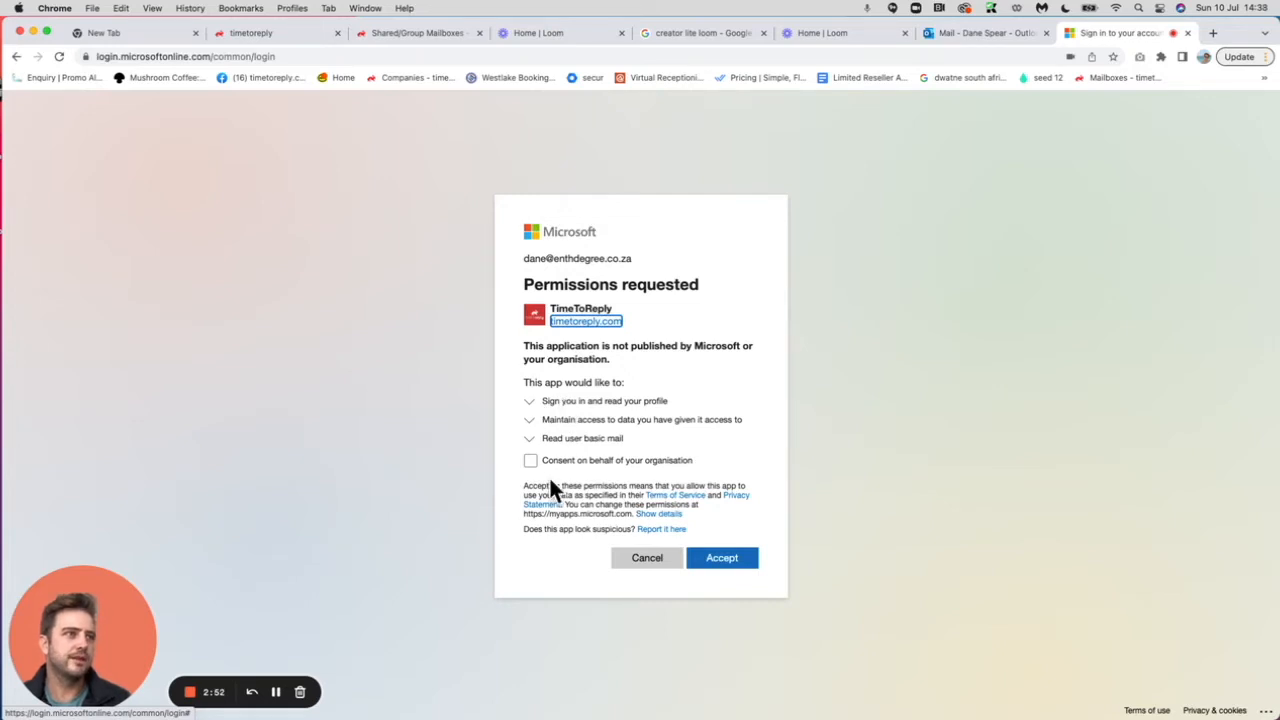
click(529, 438)
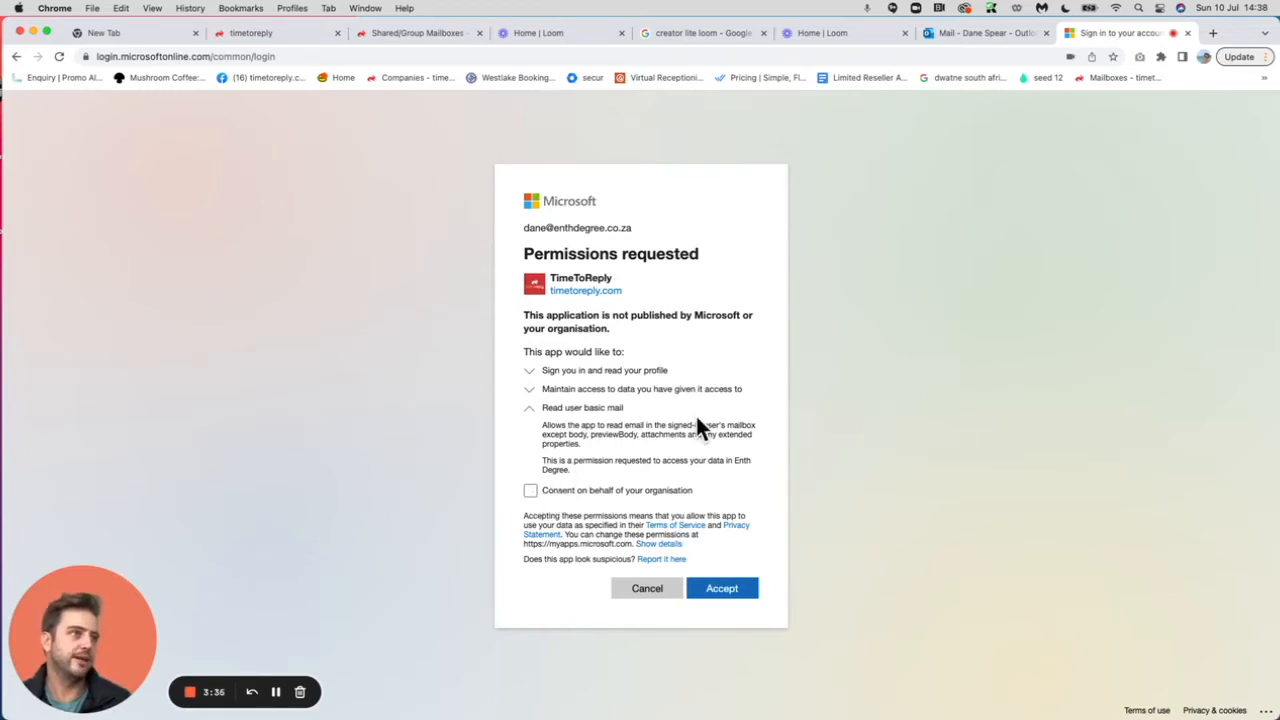
click(529, 491)
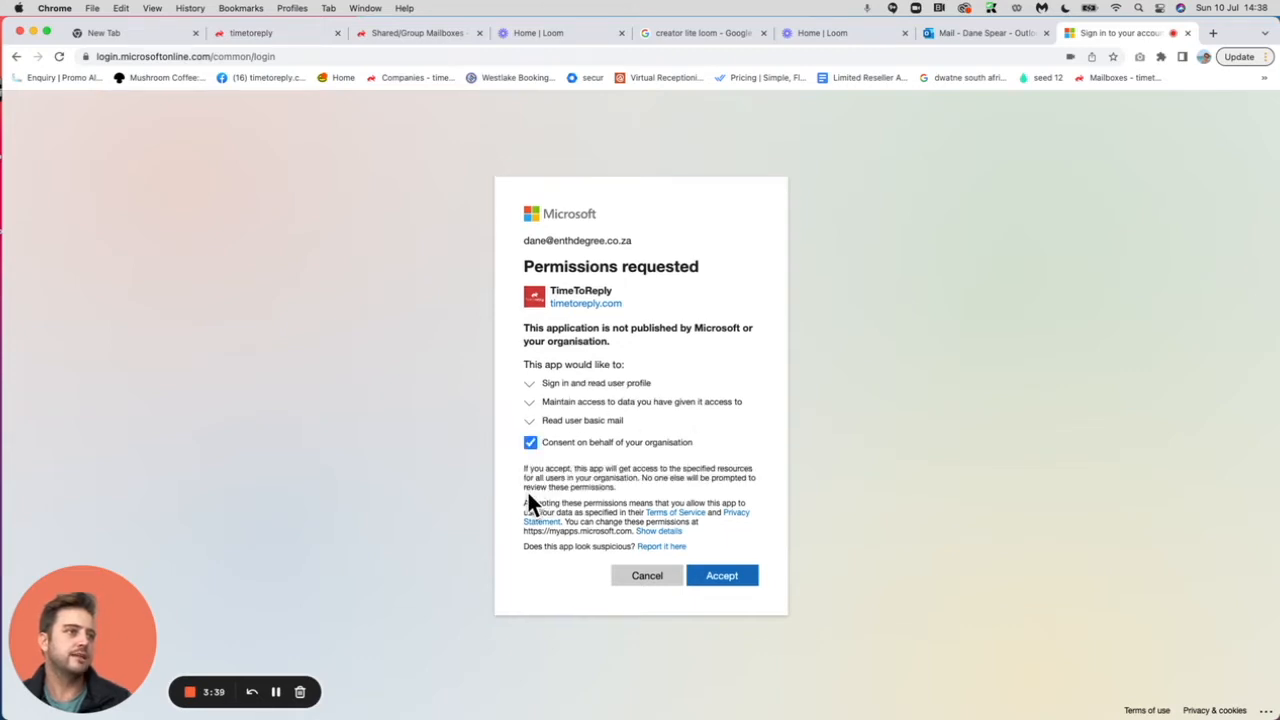
click(722, 576)
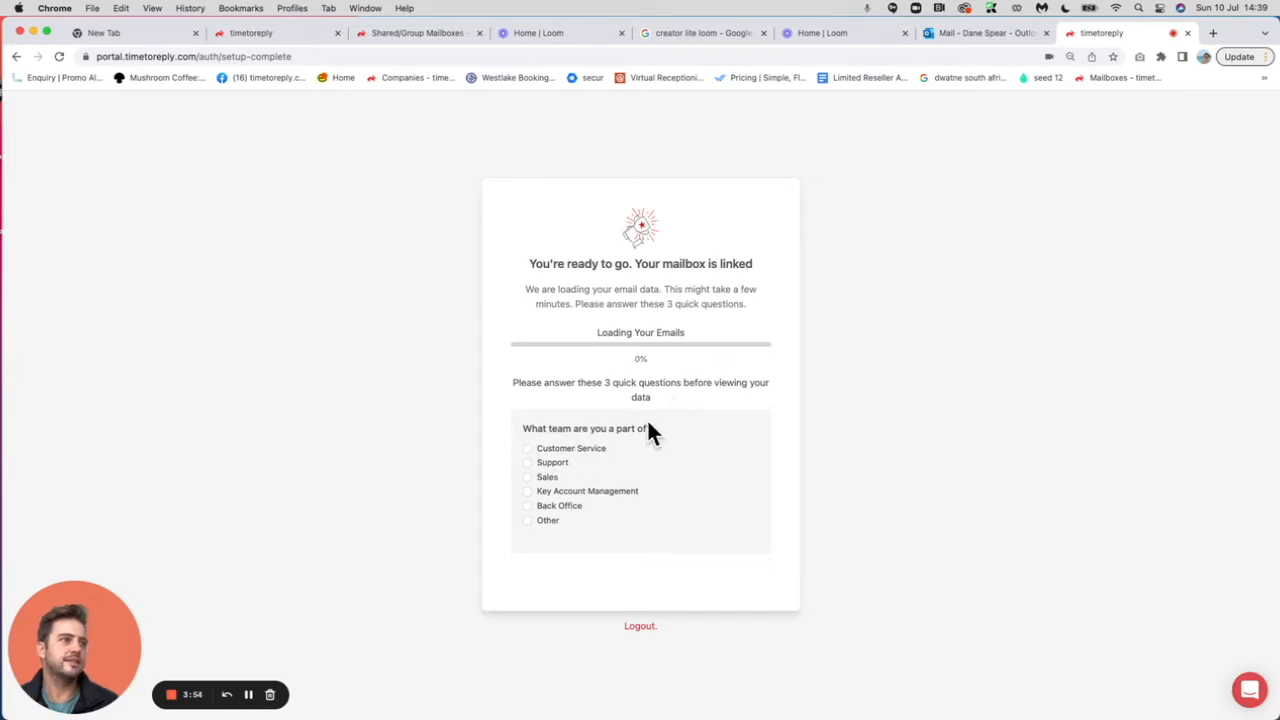
Answer setup as Customer Service team, VP/Director role, and pick a company size.
click(528, 449)
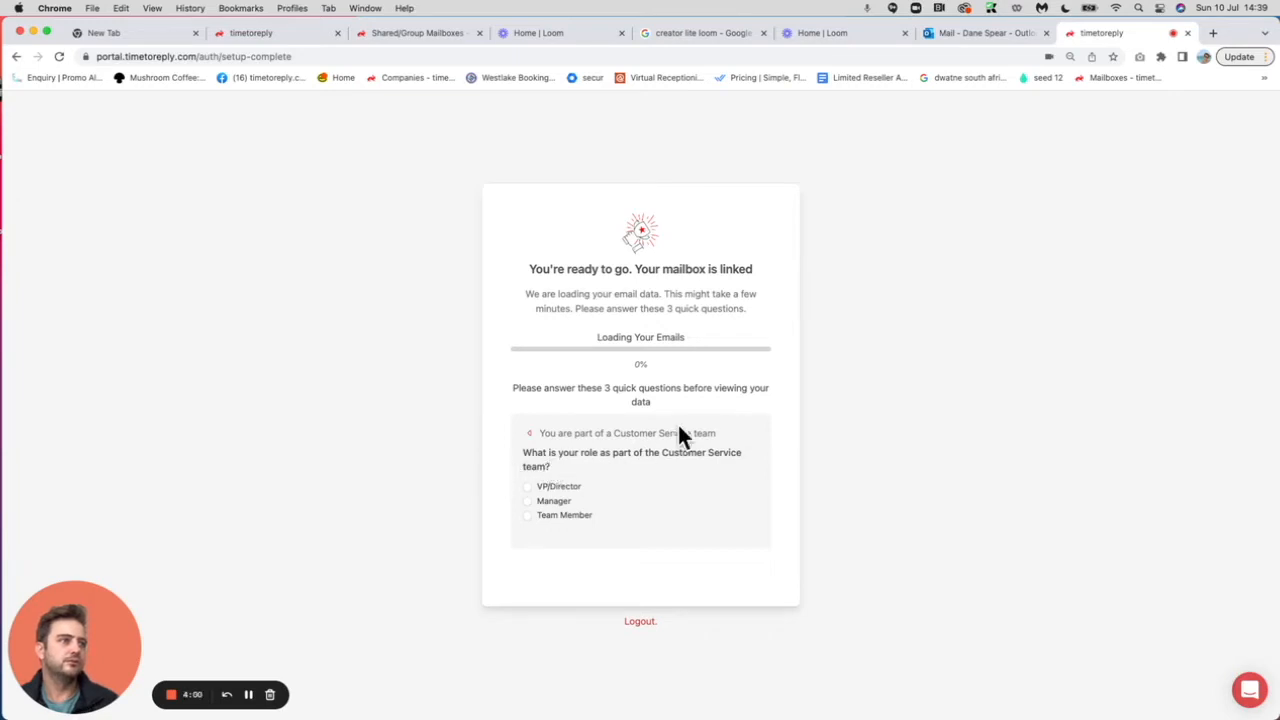
click(527, 484)
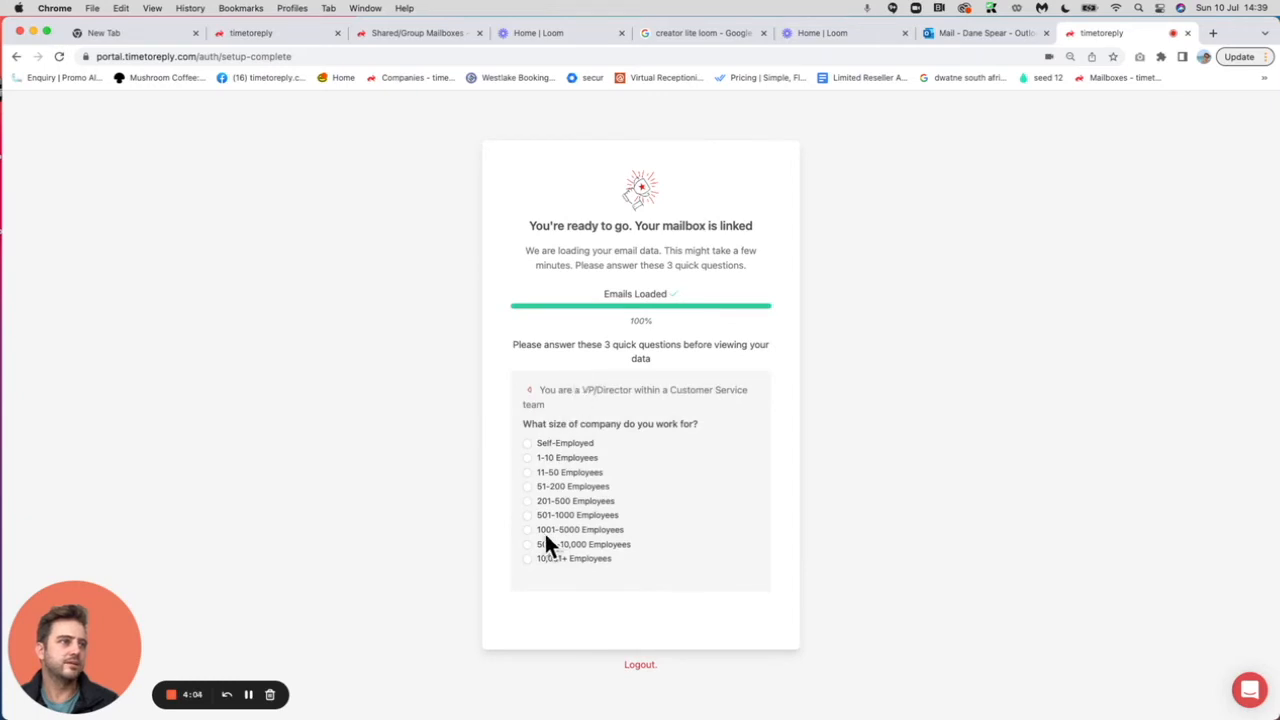
click(527, 486)
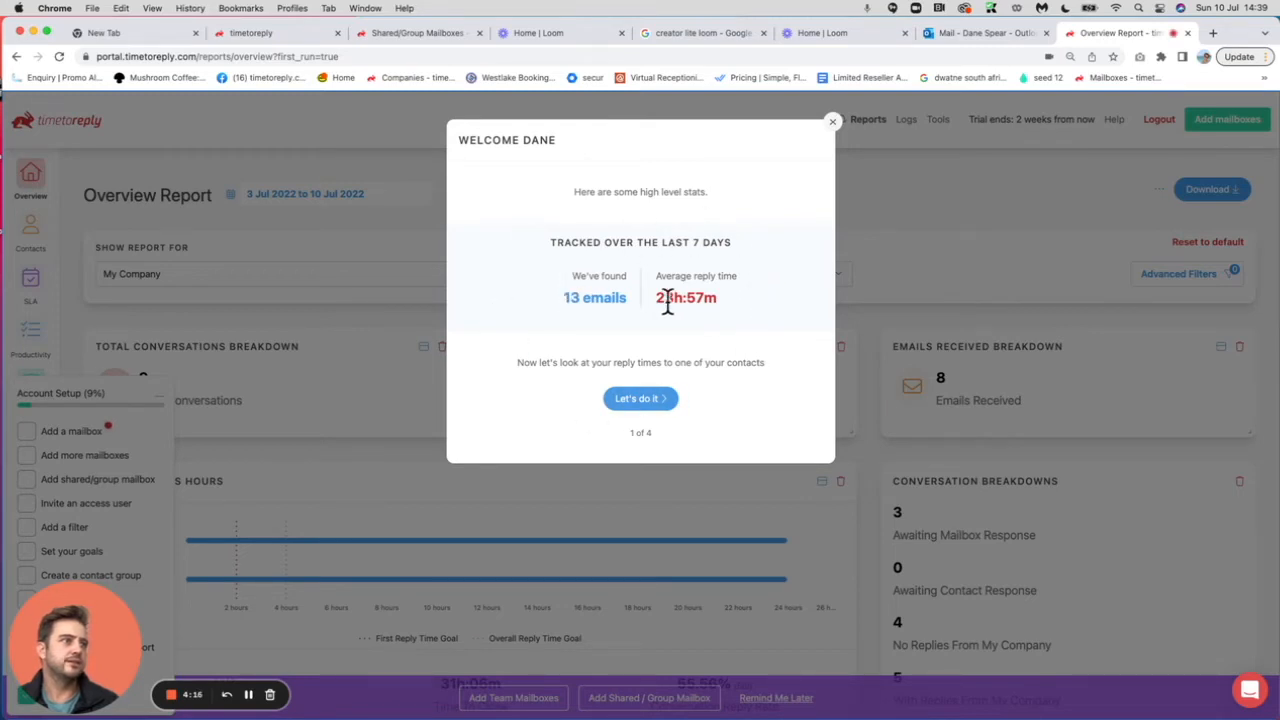
Run the walkthrough comparing My Company against Everybody Else, then go to Add More Mailboxes.
click(645, 399)
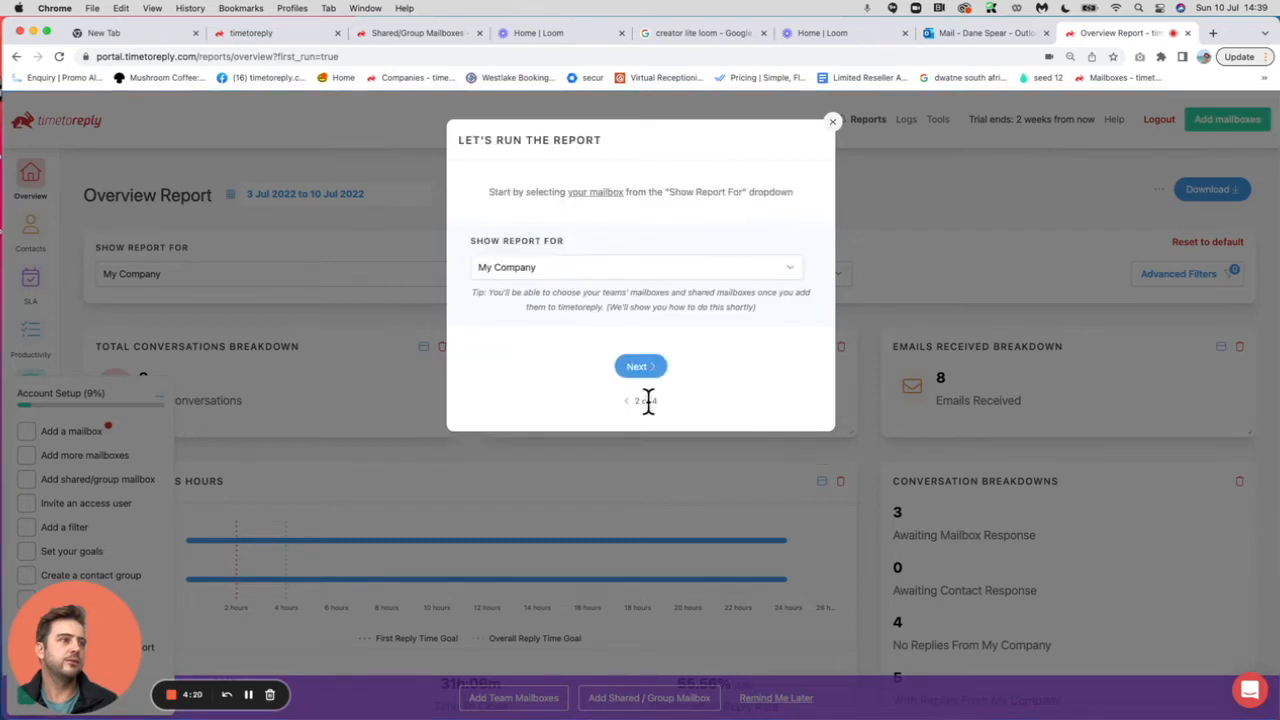
click(526, 267)
click(520, 335)
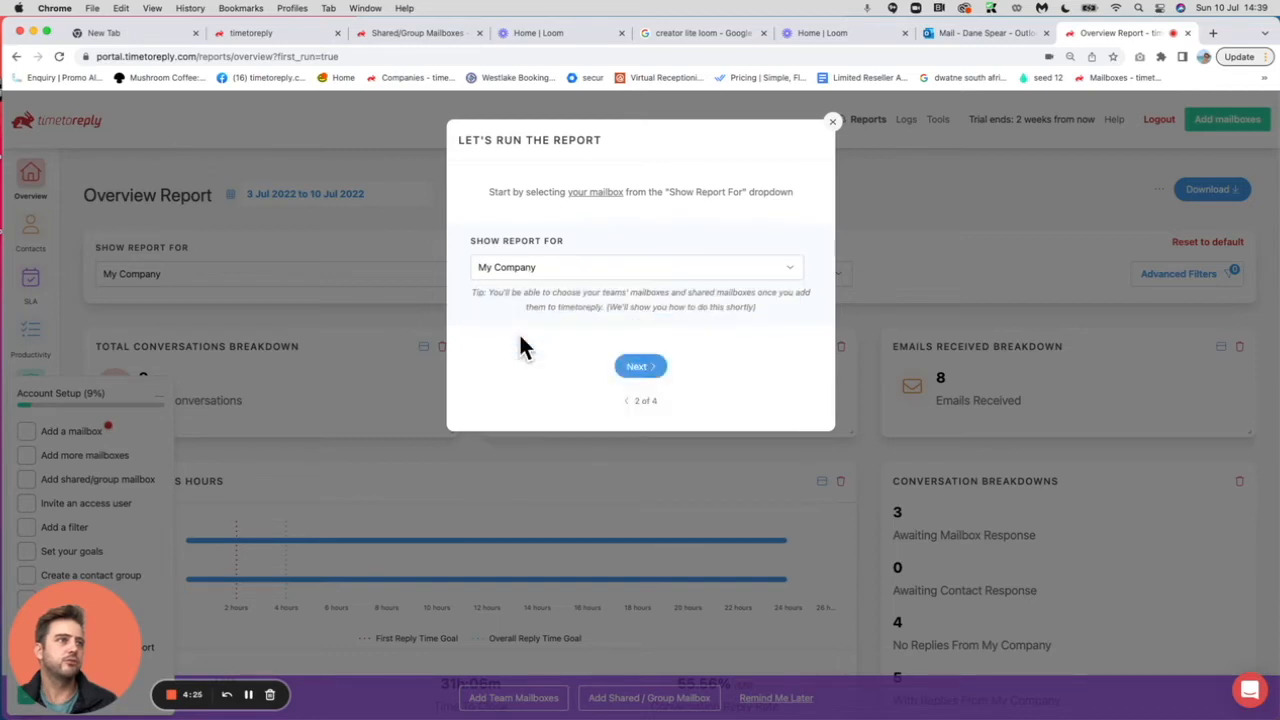
click(631, 361)
click(566, 296)
scroll(580, 490, down, 3)
scroll(580, 487, up, 3)
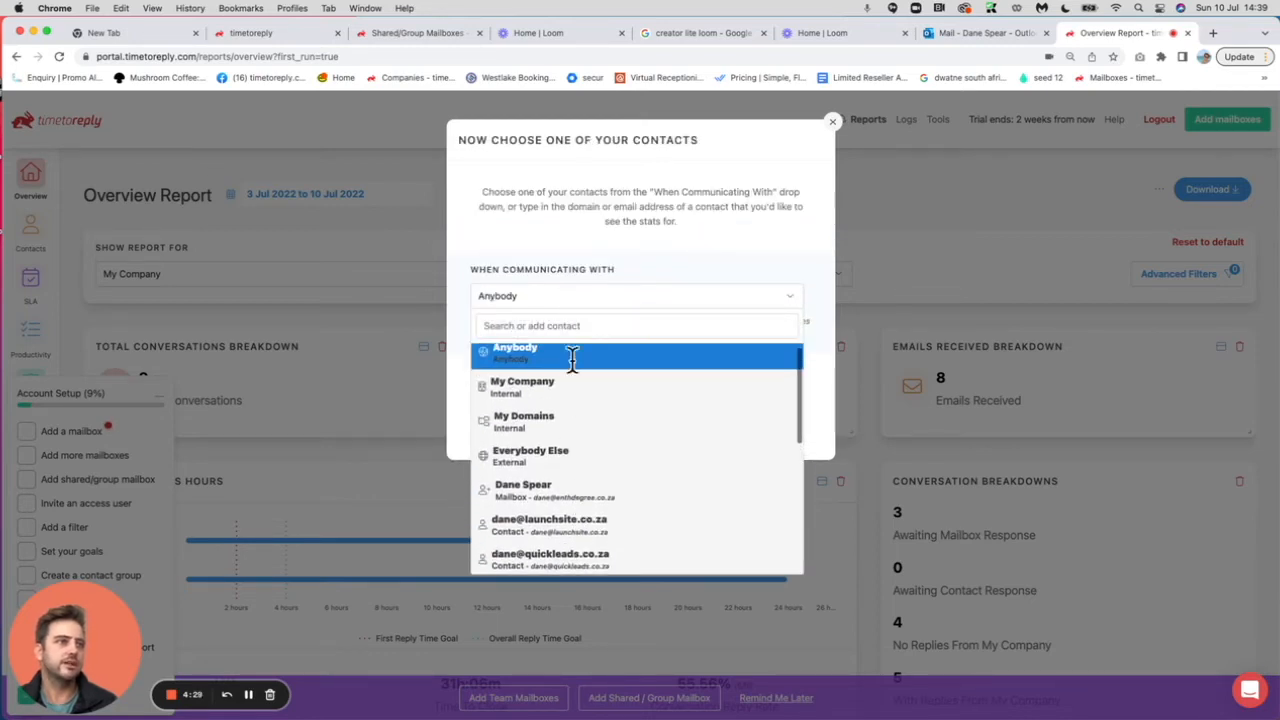
click(532, 452)
click(635, 400)
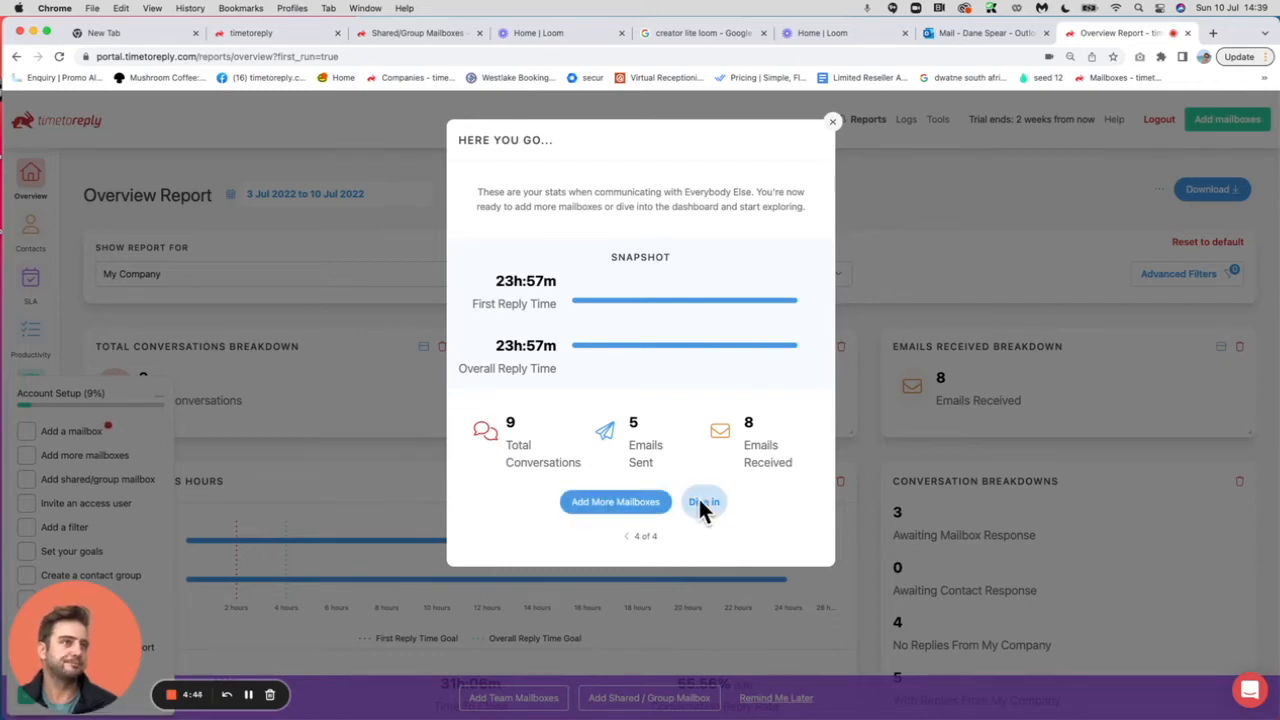
click(611, 500)
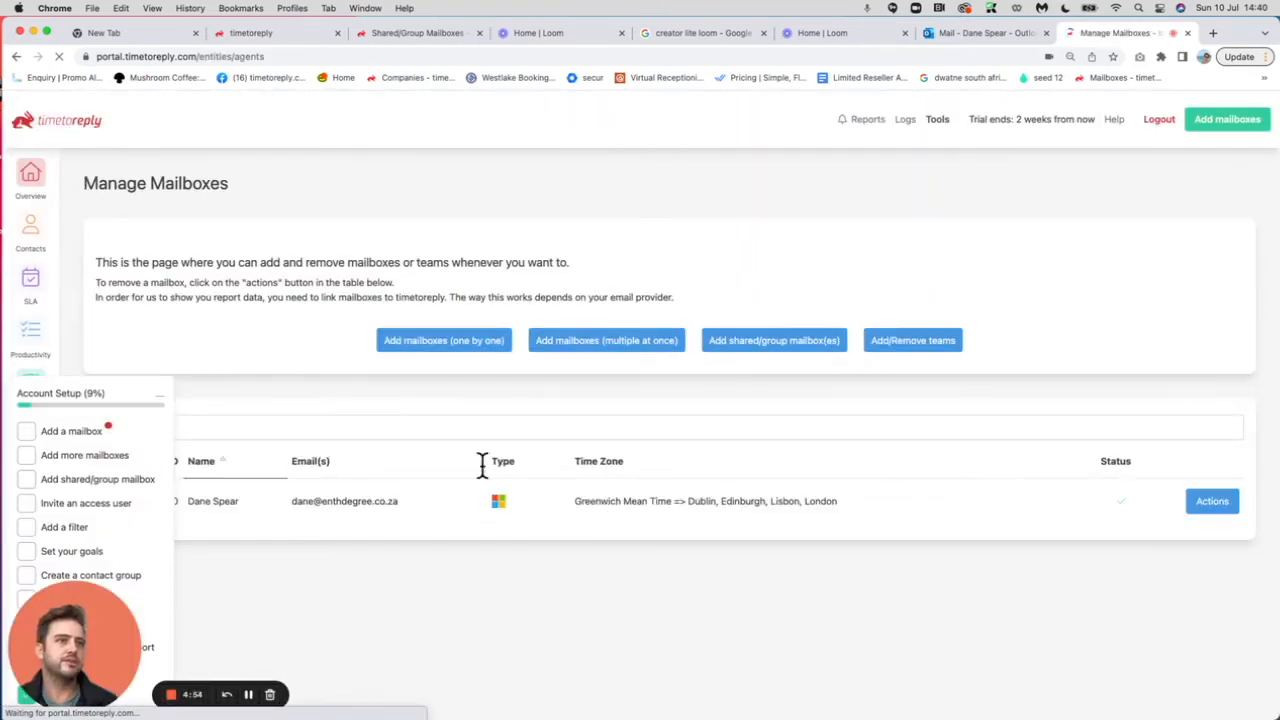
Close the Account Setup checklist panel at the bottom left.
click(159, 394)
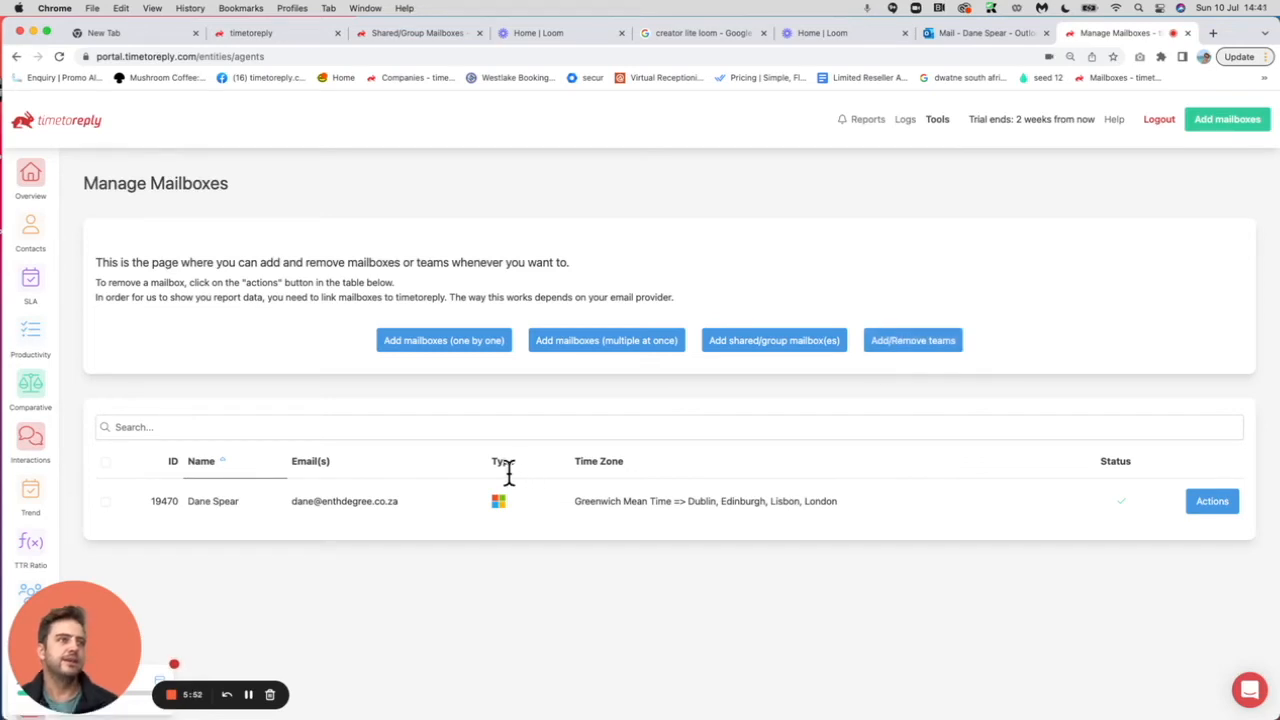
Link a single Microsoft mailbox, entering the user's name and e-mail address.
click(435, 341)
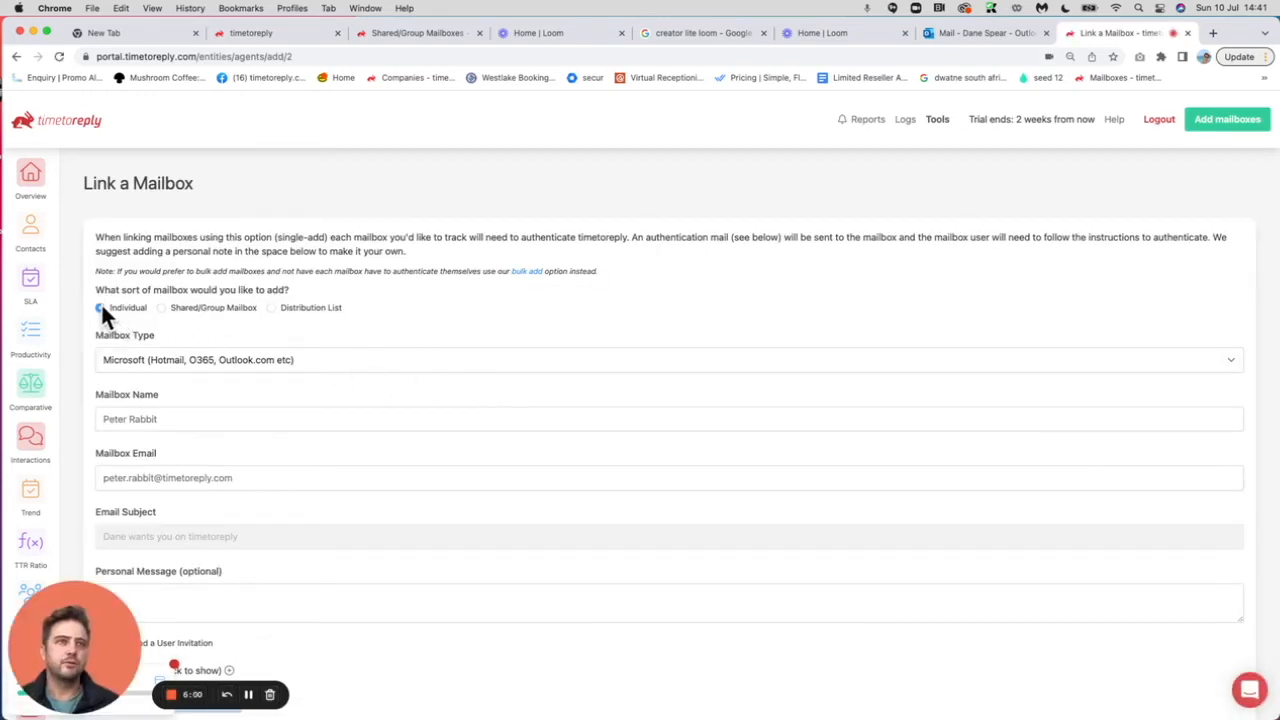
click(212, 368)
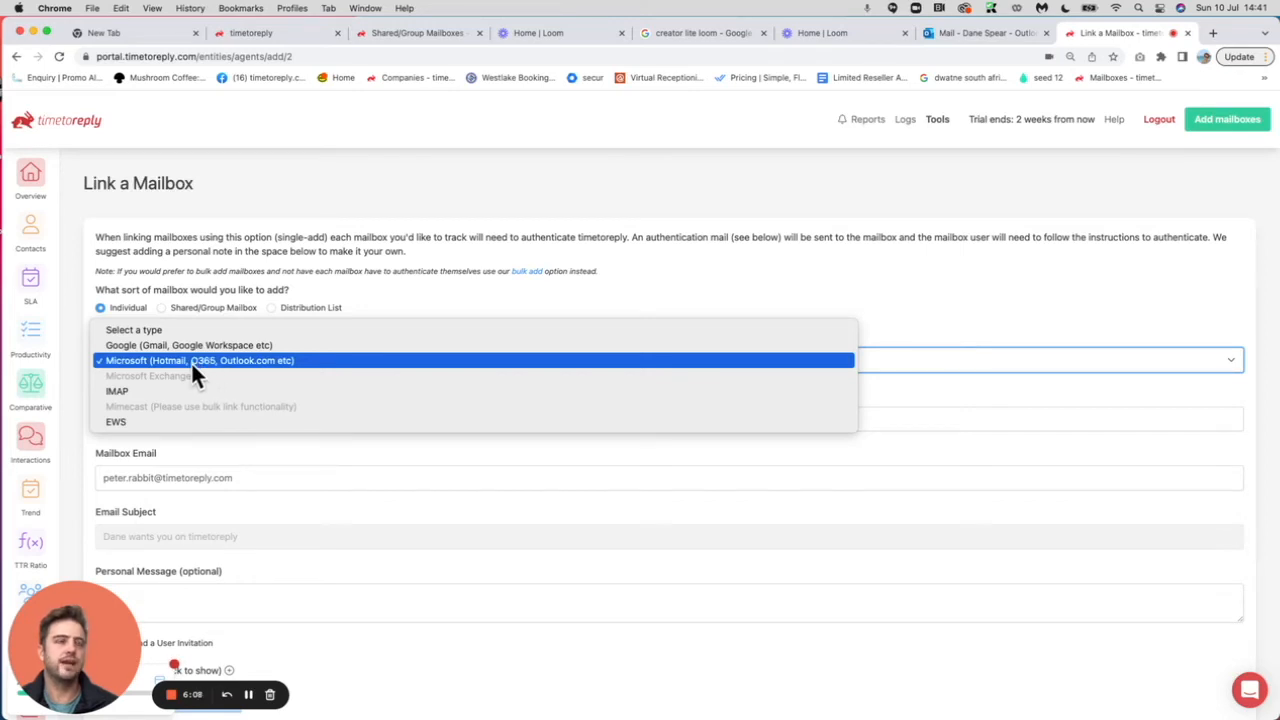
click(137, 359)
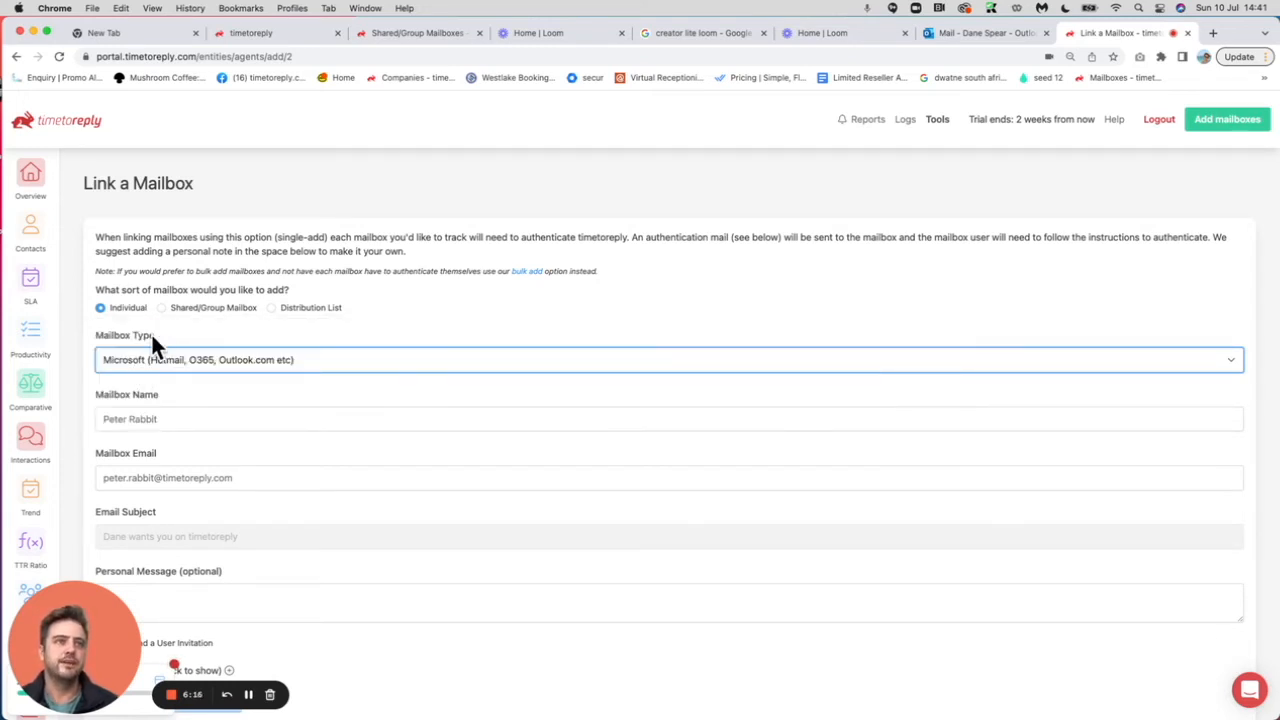
click(131, 420)
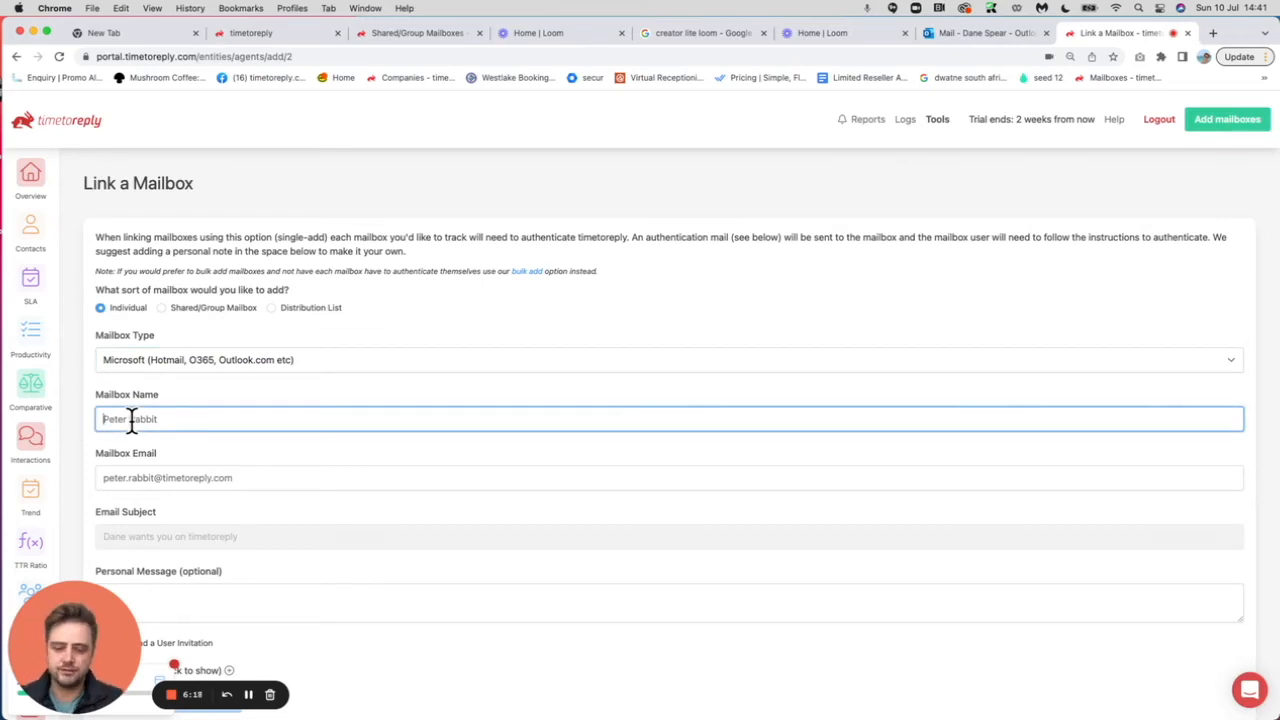
text(Blake)
key(Tab)
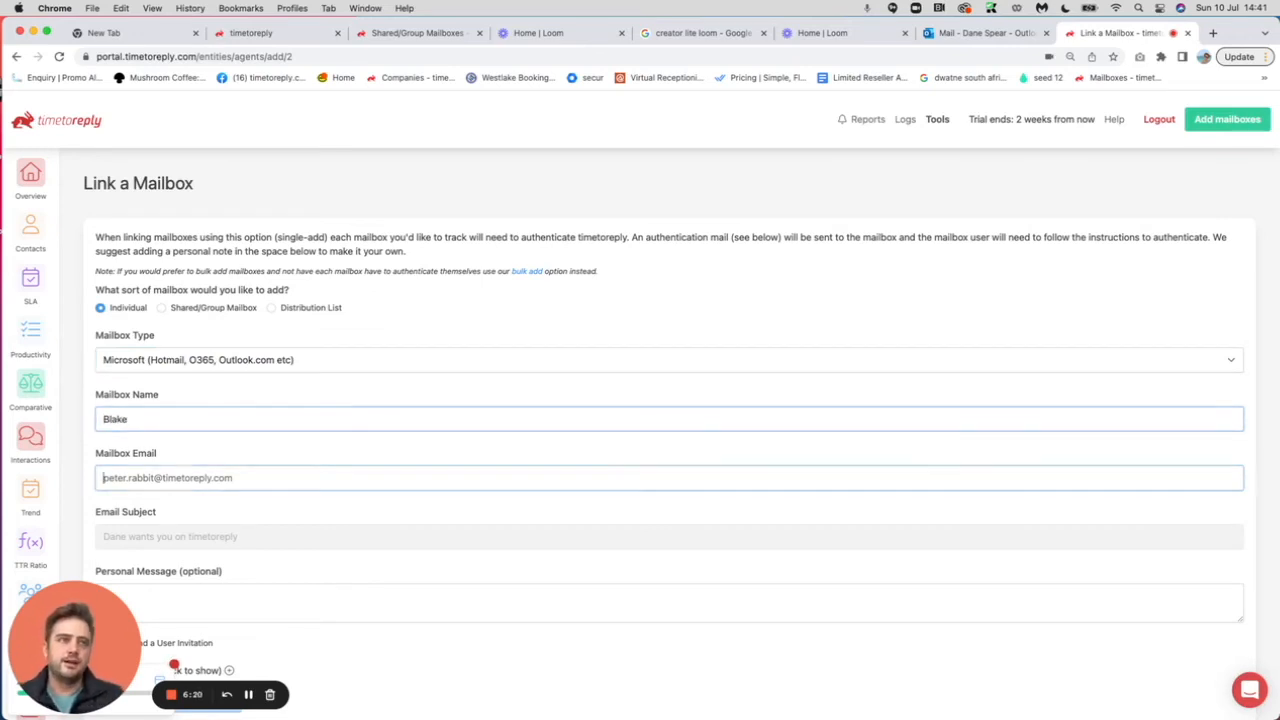
Preview the authentication e-mail content, then collapse it and return to the top.
key(Tab)
scroll(229, 470, down, 3)
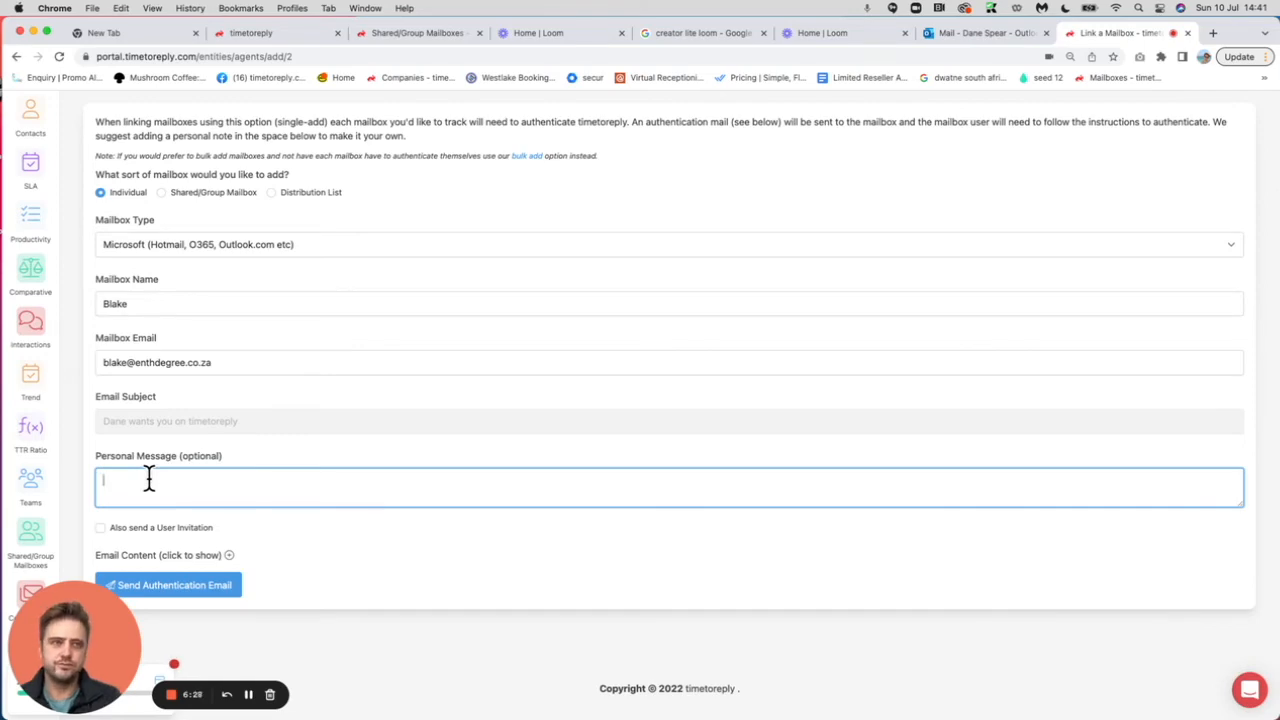
click(225, 554)
scroll(273, 570, down, 5)
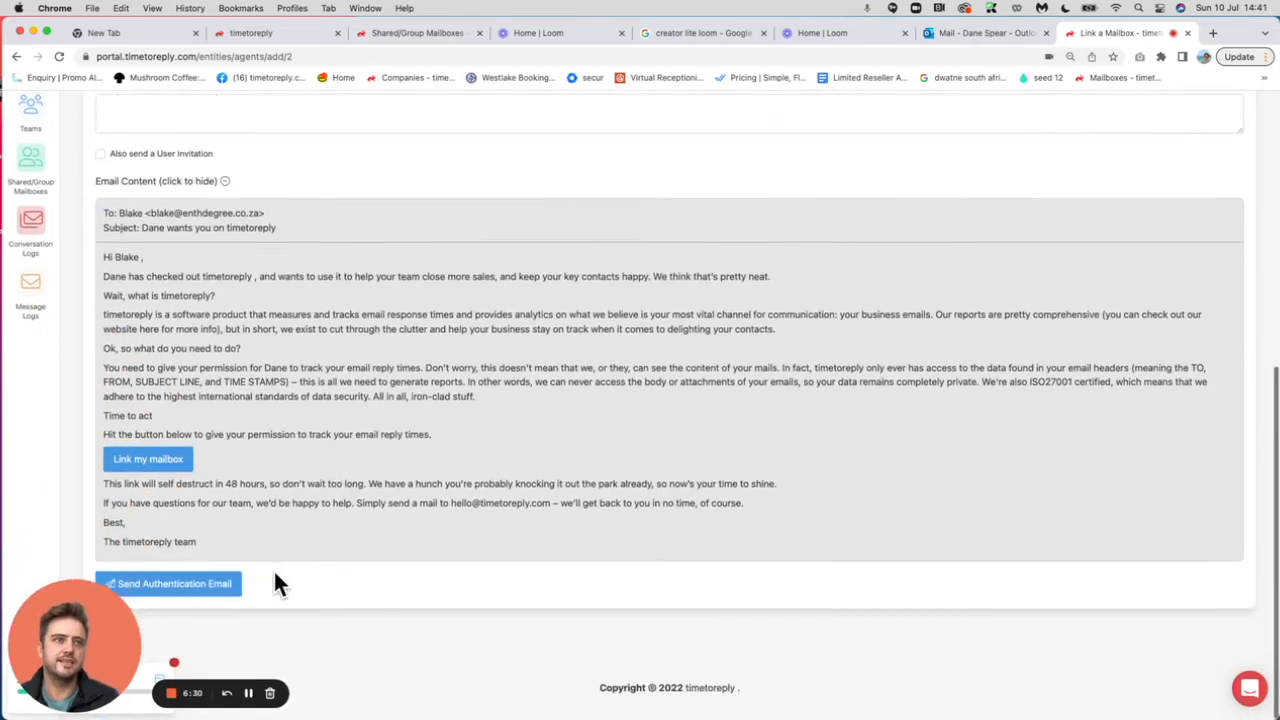
scroll(274, 578, up, 3)
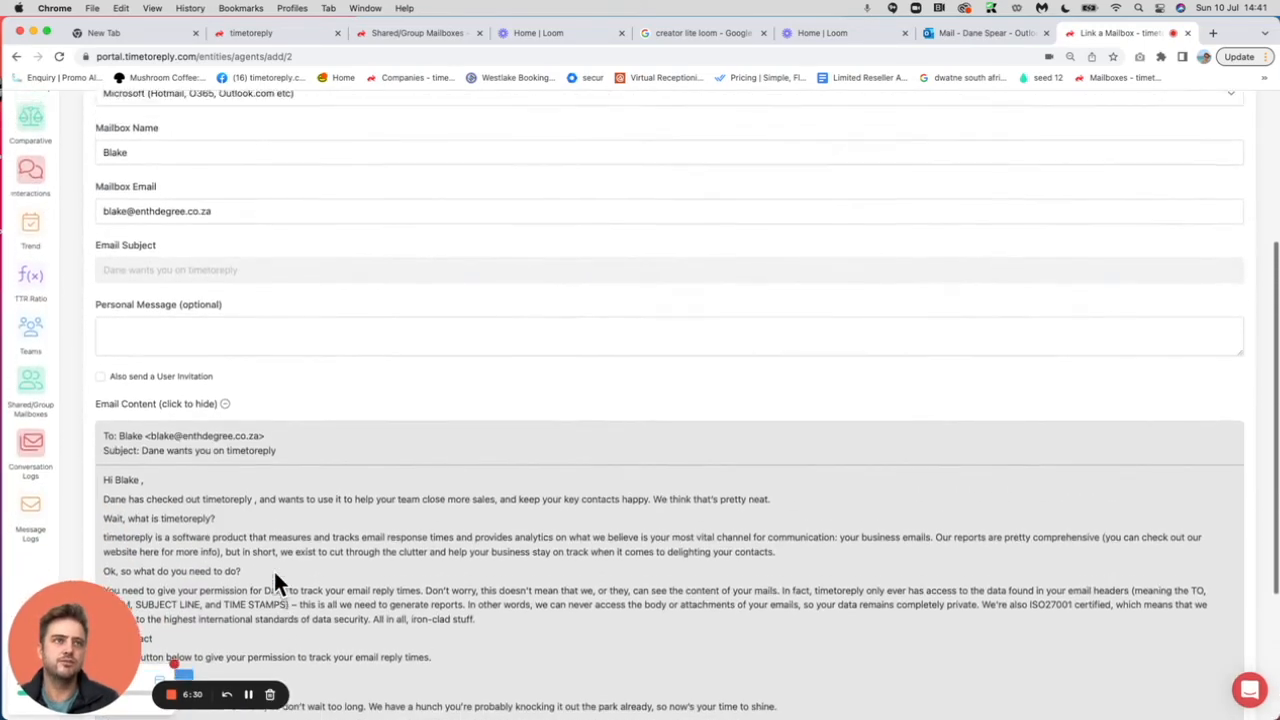
click(225, 404)
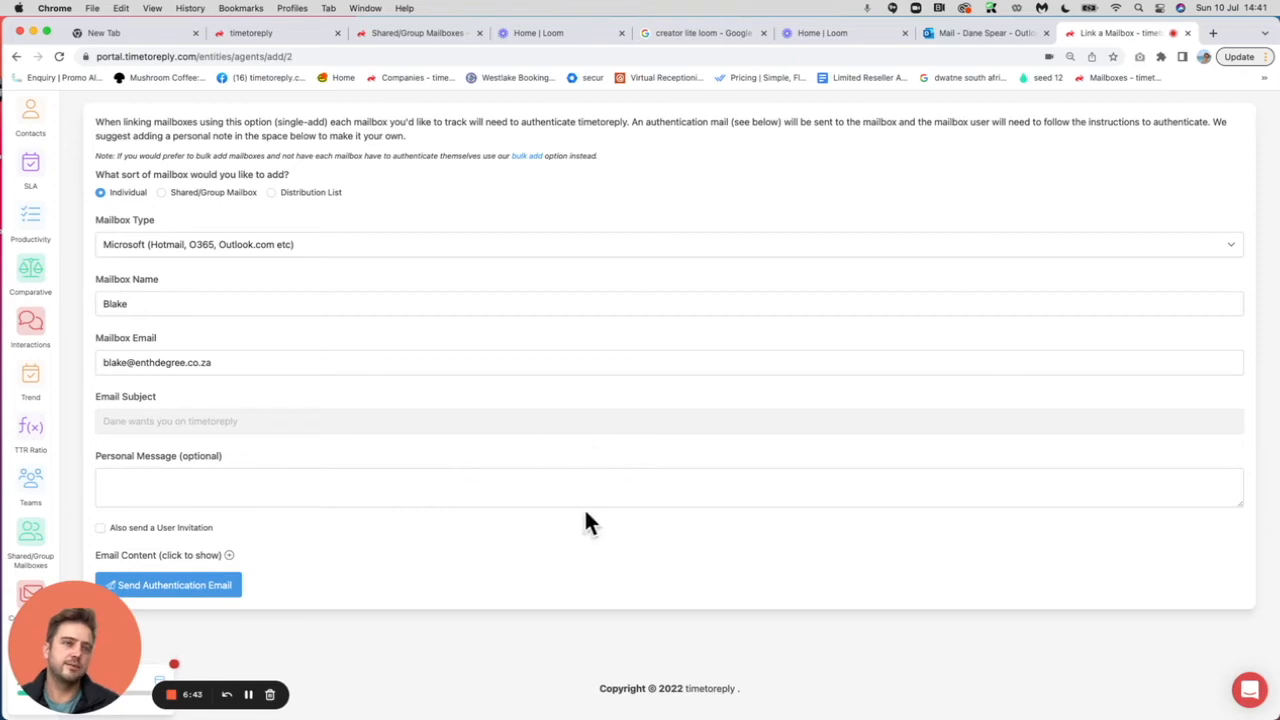
scroll(588, 521, up, 3)
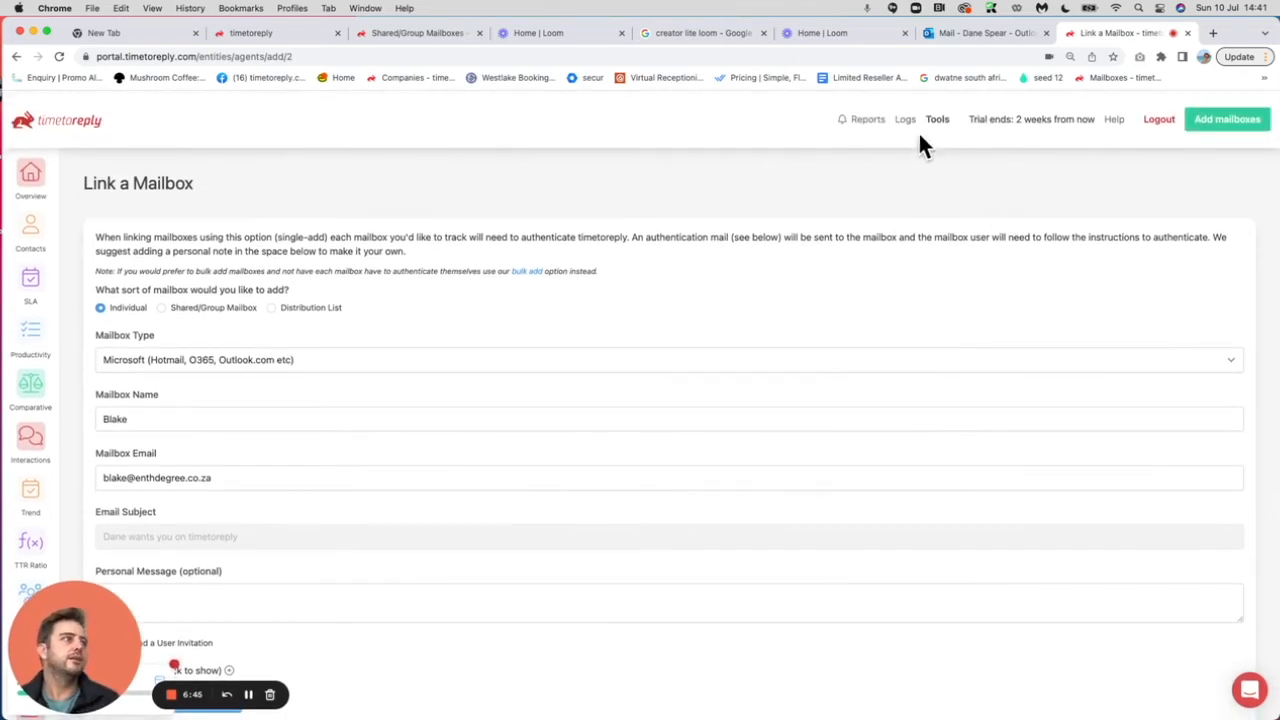
Choose Add mailboxes (multiple at once) and start Microsoft 365 bulk linking.
mouse_move(1226, 117)
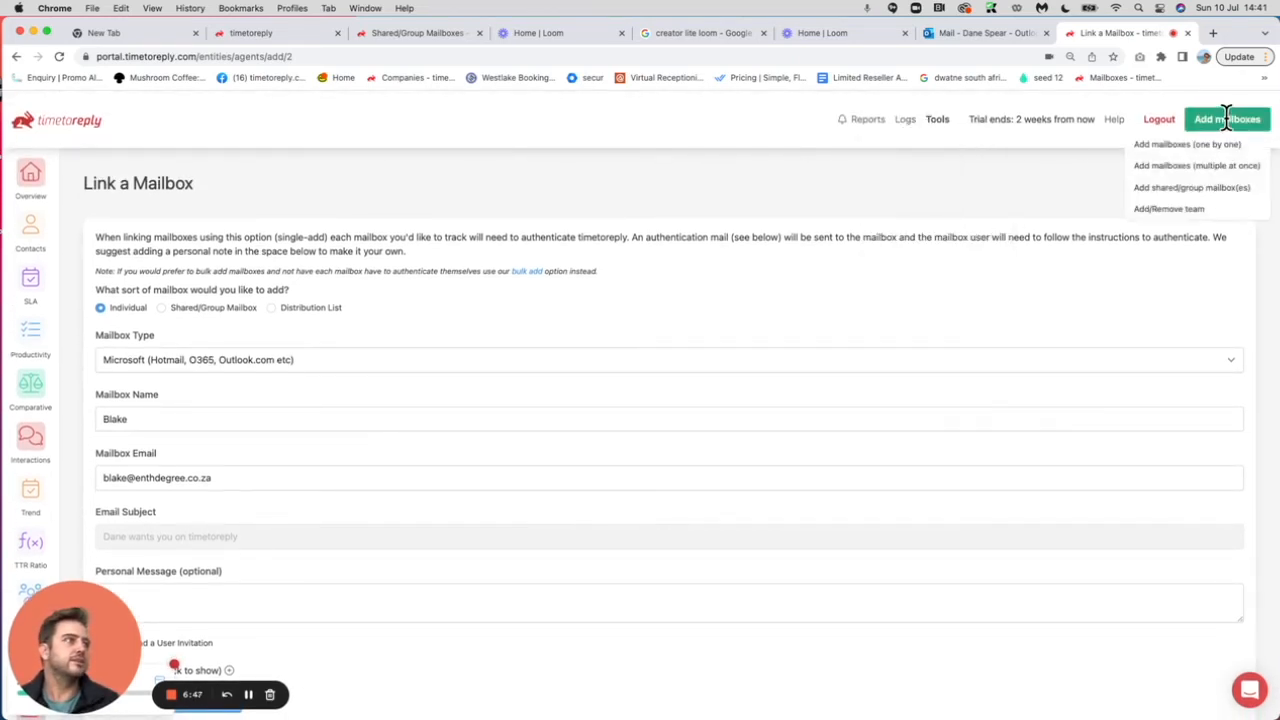
click(1155, 166)
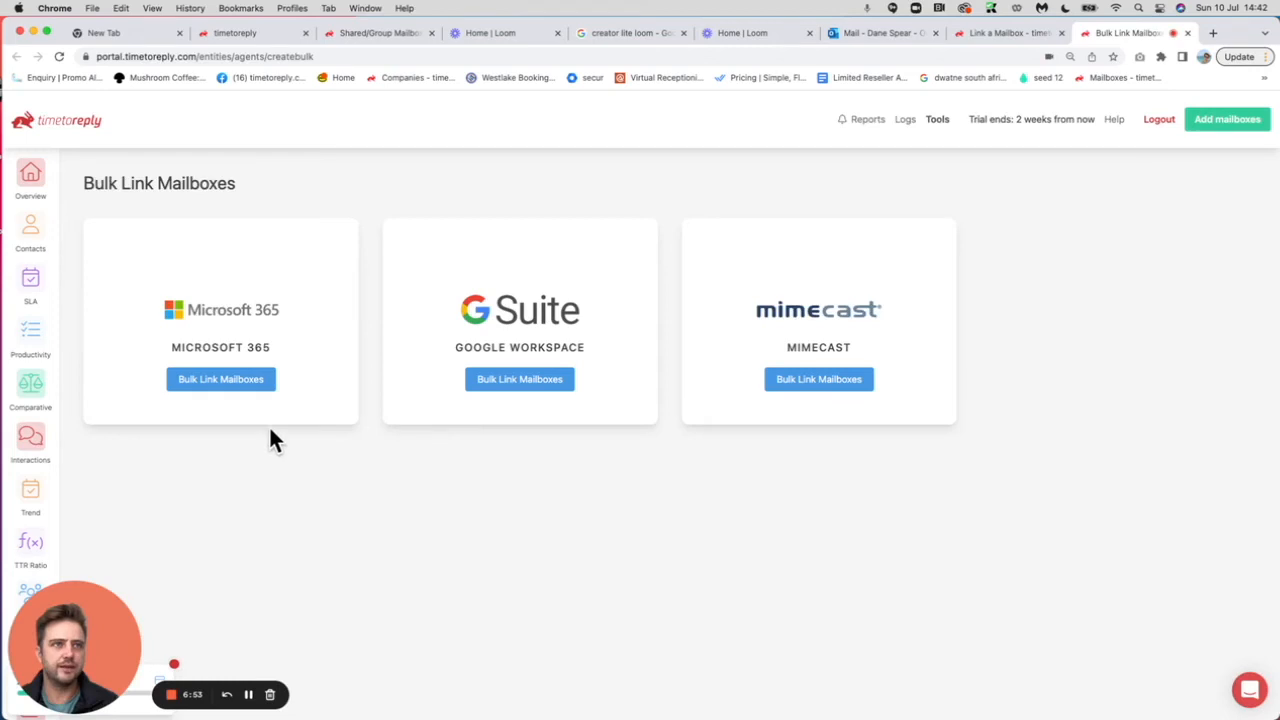
click(197, 385)
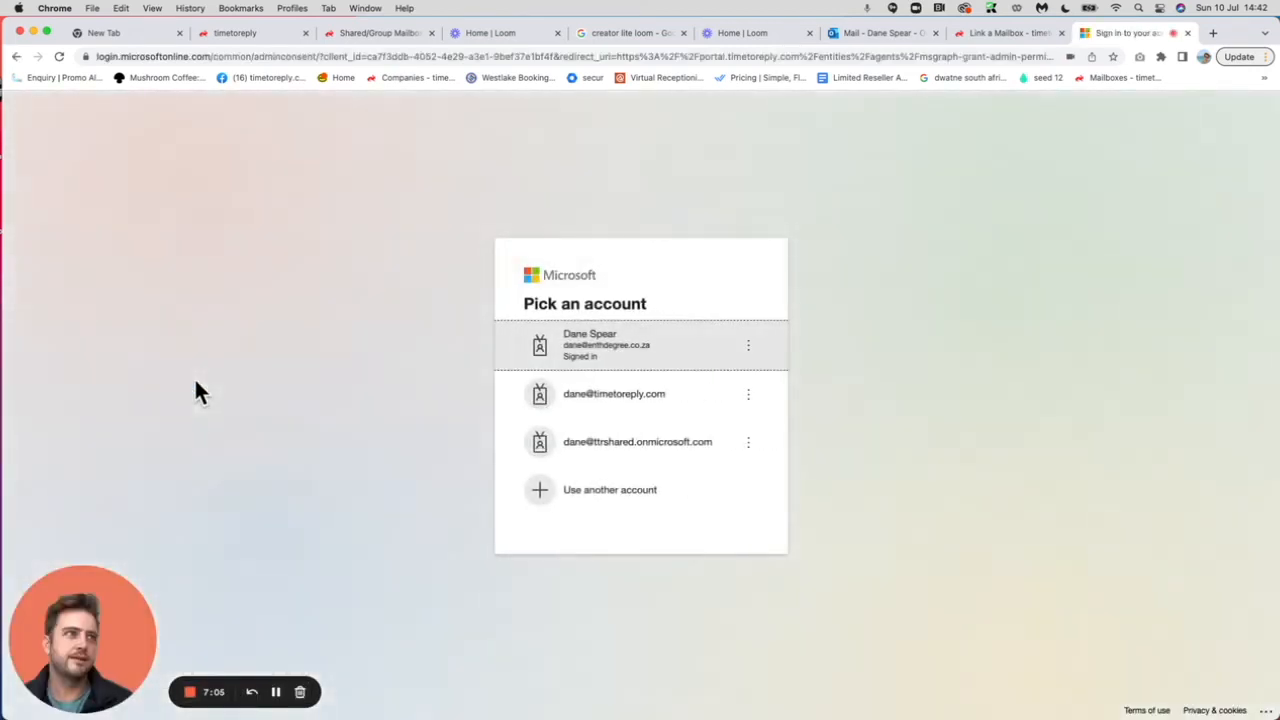
Pick the signed-in organisation account and accept the permissions request.
click(628, 345)
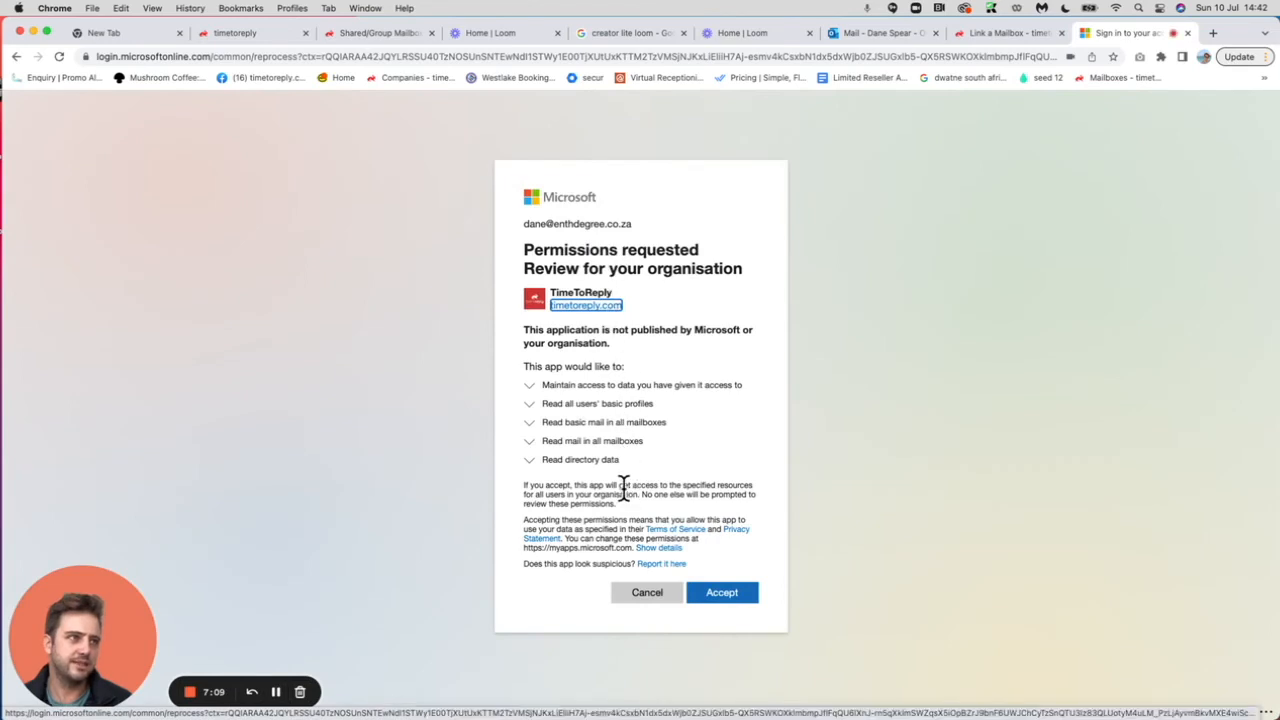
click(720, 596)
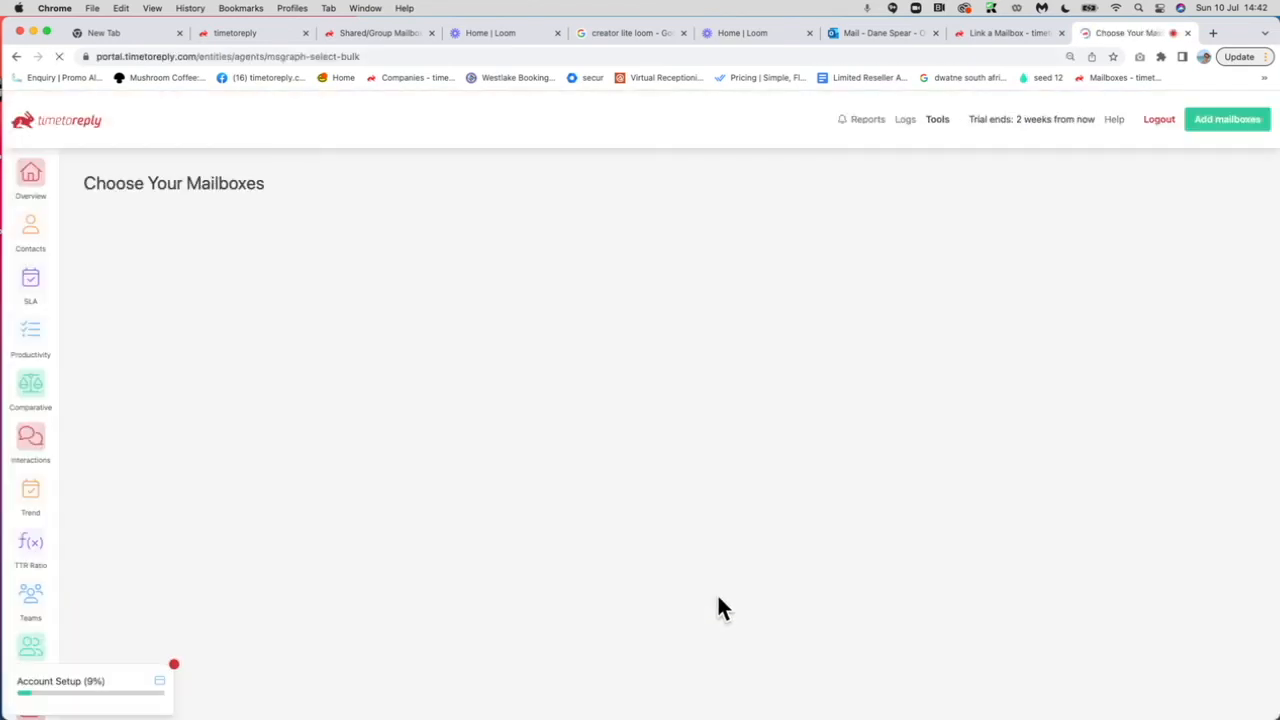
Tick one organisation mailbox, save it for linking, and open the Tools menu.
scroll(476, 481, down, 3)
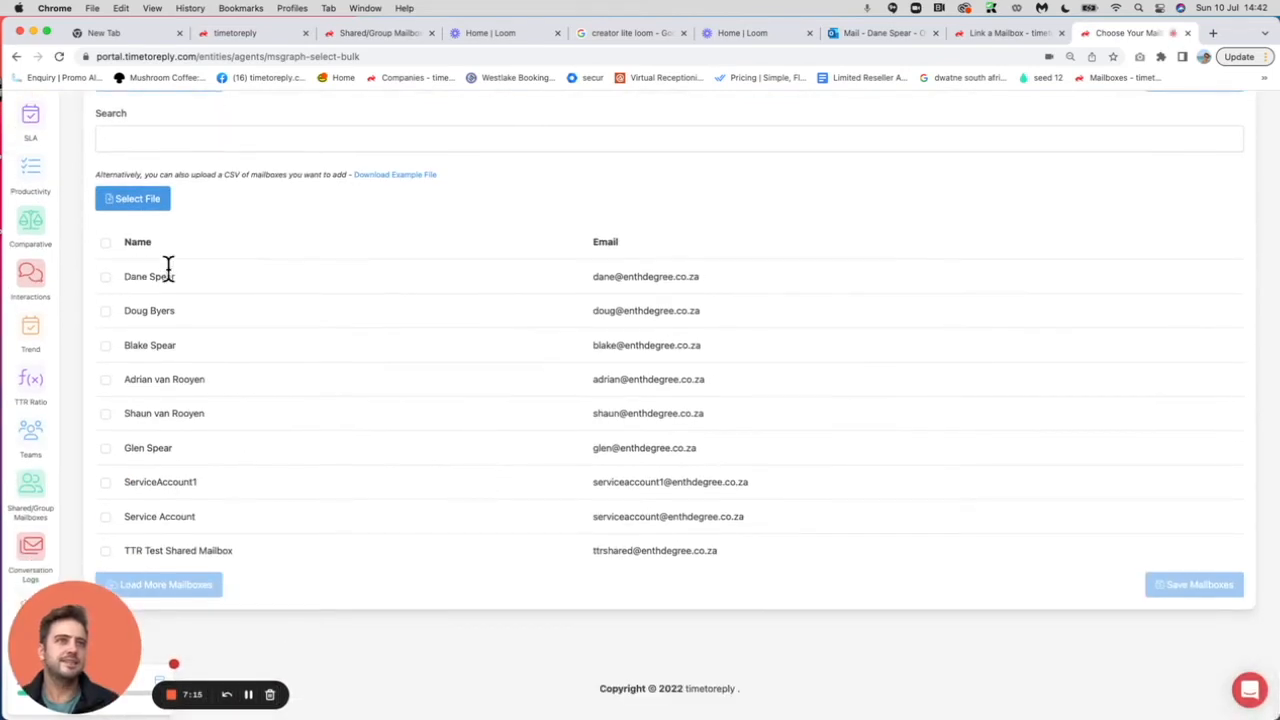
click(105, 346)
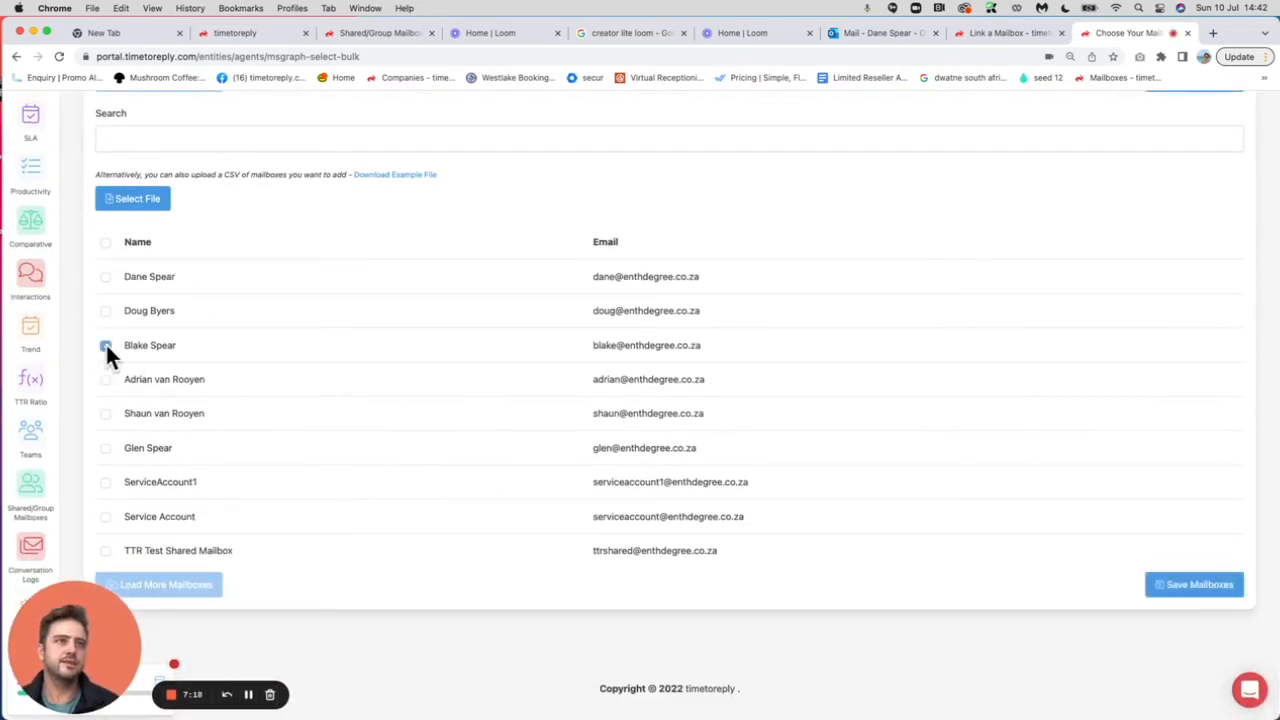
click(1190, 586)
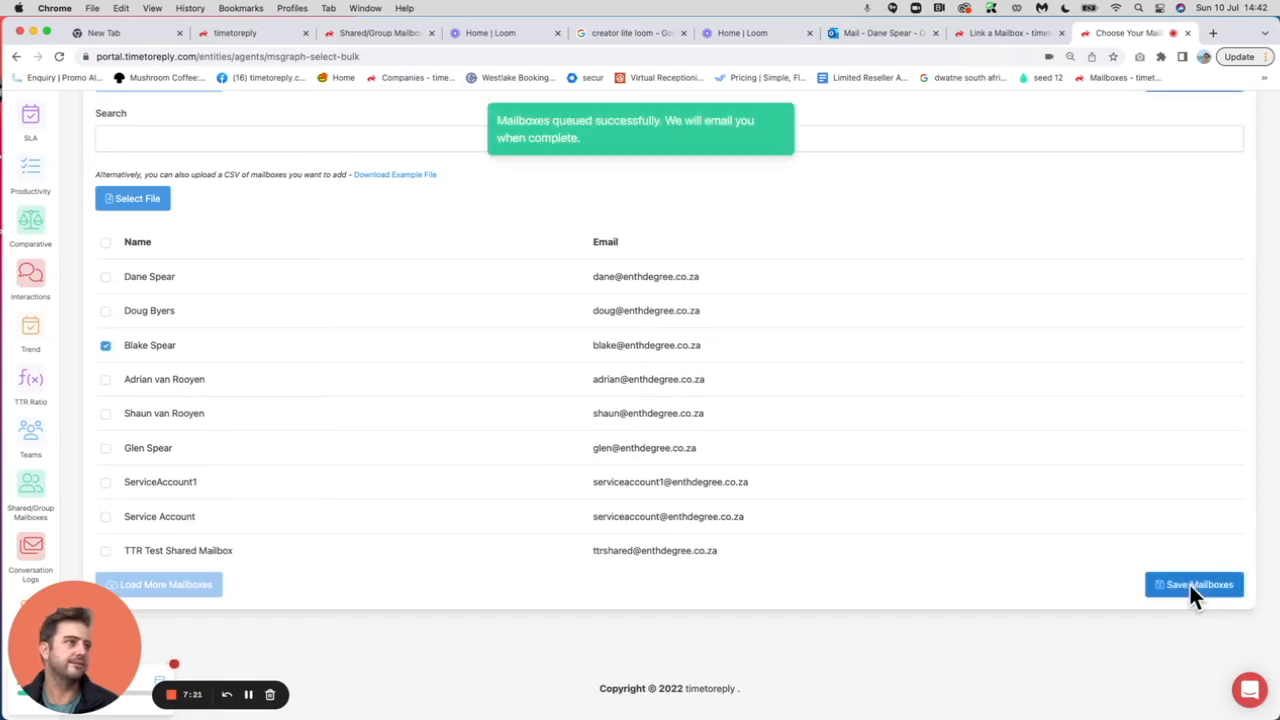
scroll(548, 355, up, 3)
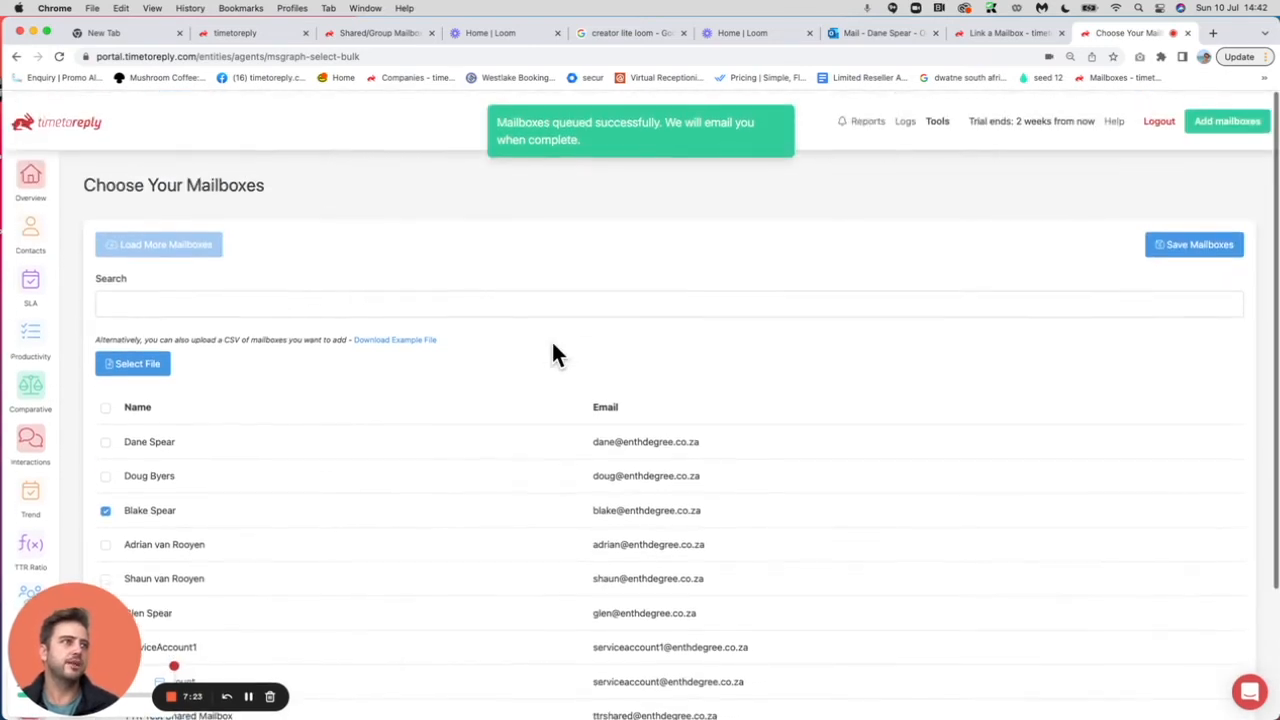
click(937, 120)
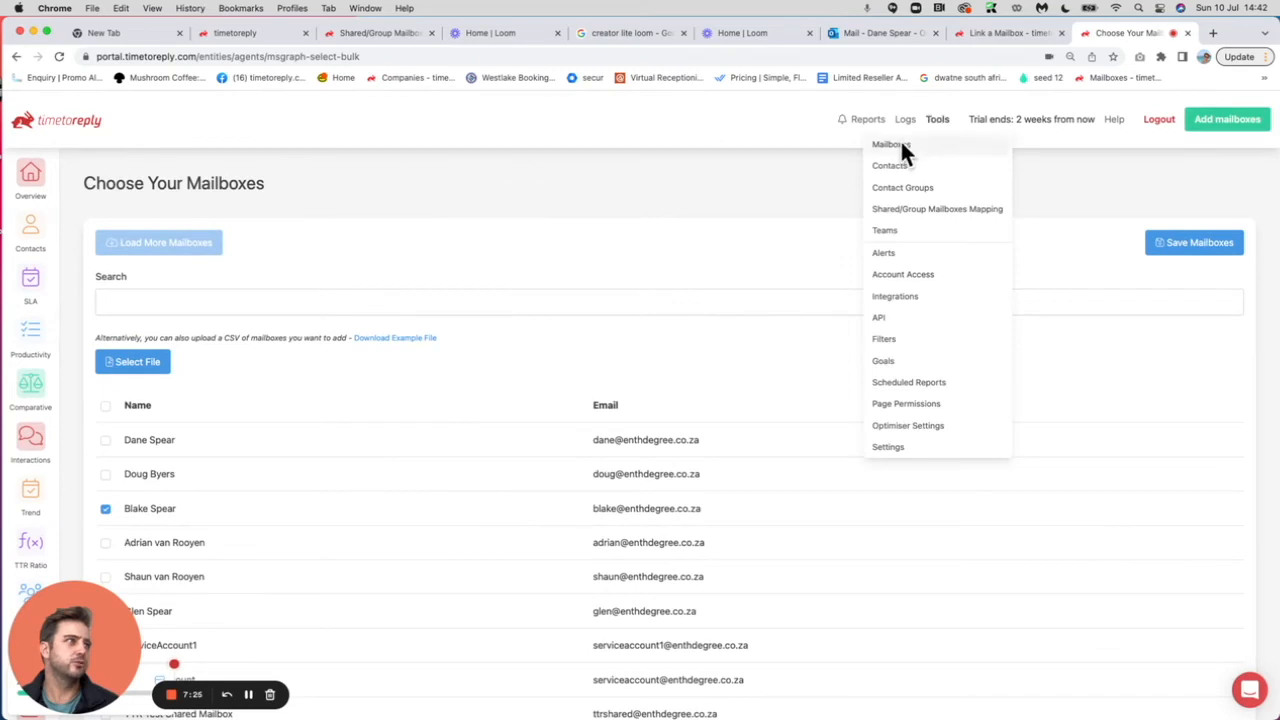
On the Mailboxes page, delete the original mailbox and confirm the deletion.
click(900, 145)
scroll(734, 466, down, 2)
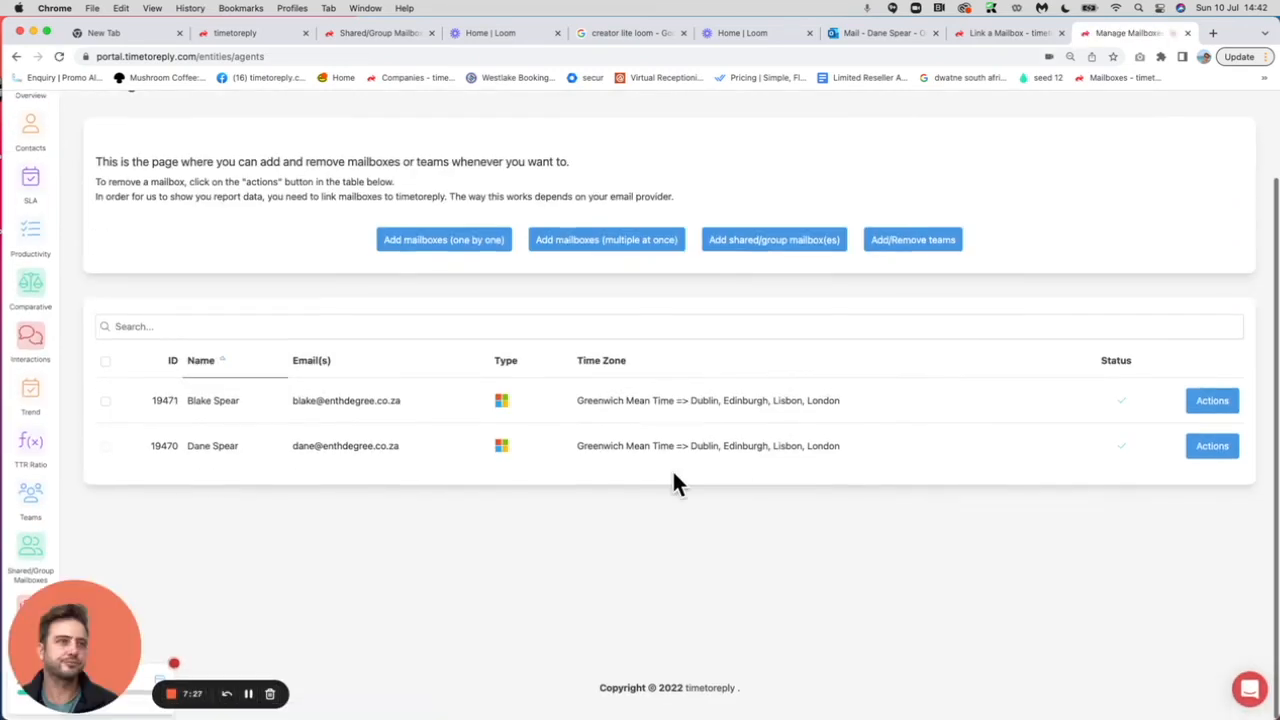
drag(182, 447, 405, 465)
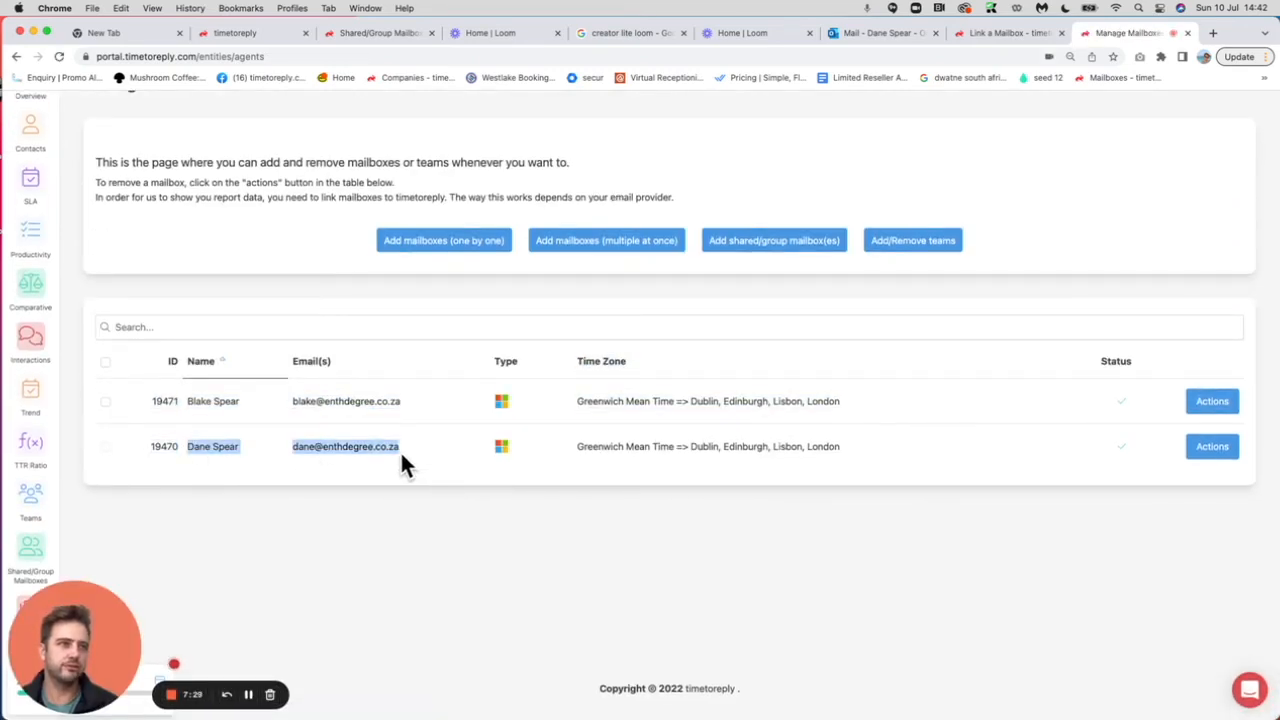
click(184, 394)
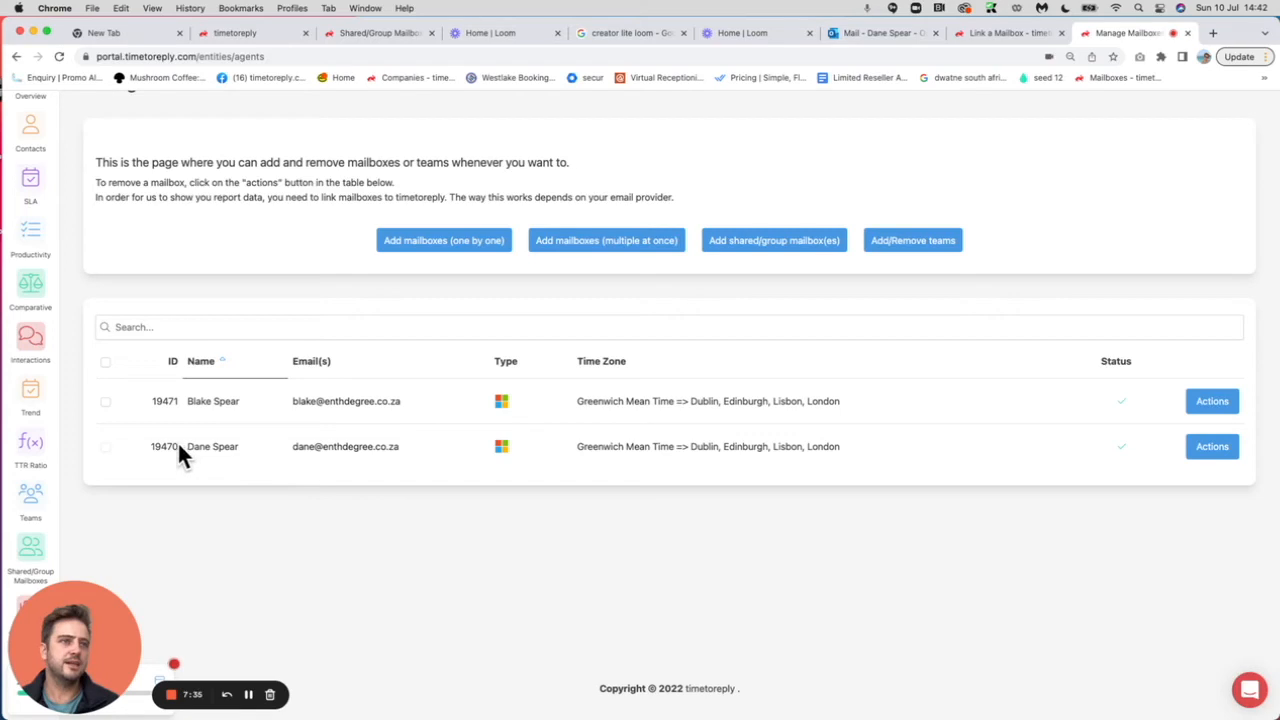
drag(141, 443, 393, 445)
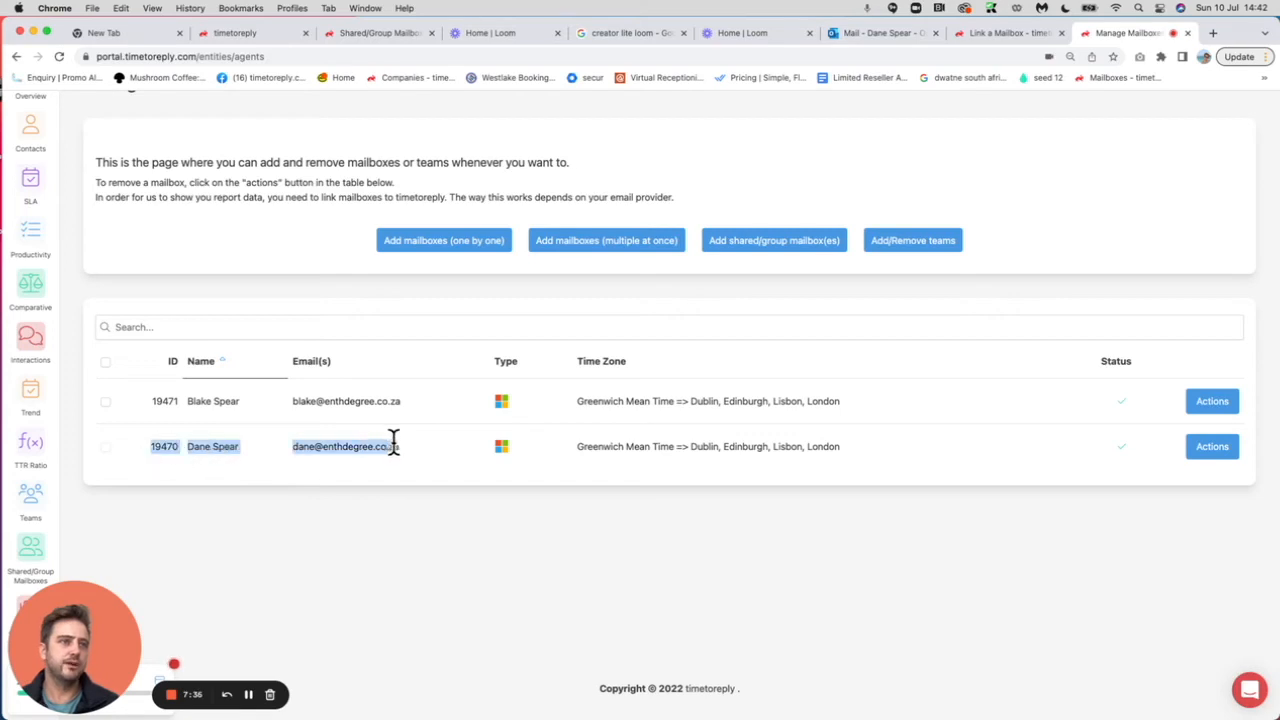
click(1214, 449)
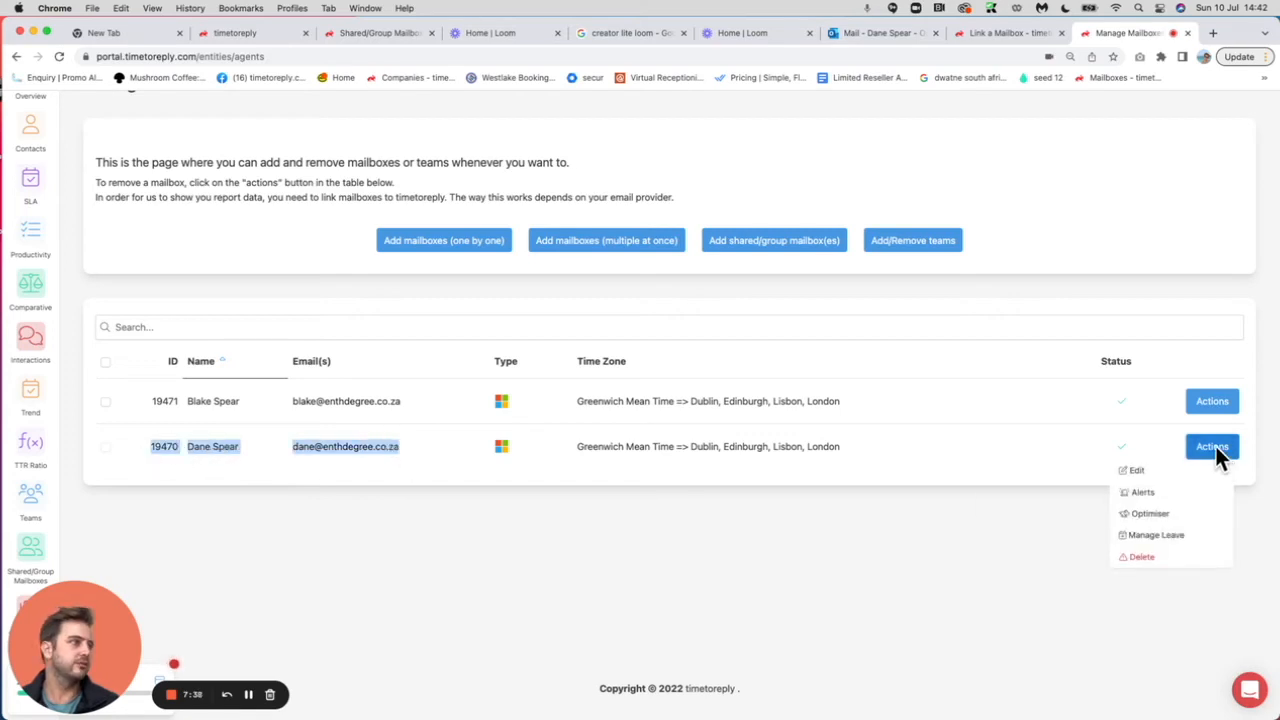
click(1140, 556)
click(740, 236)
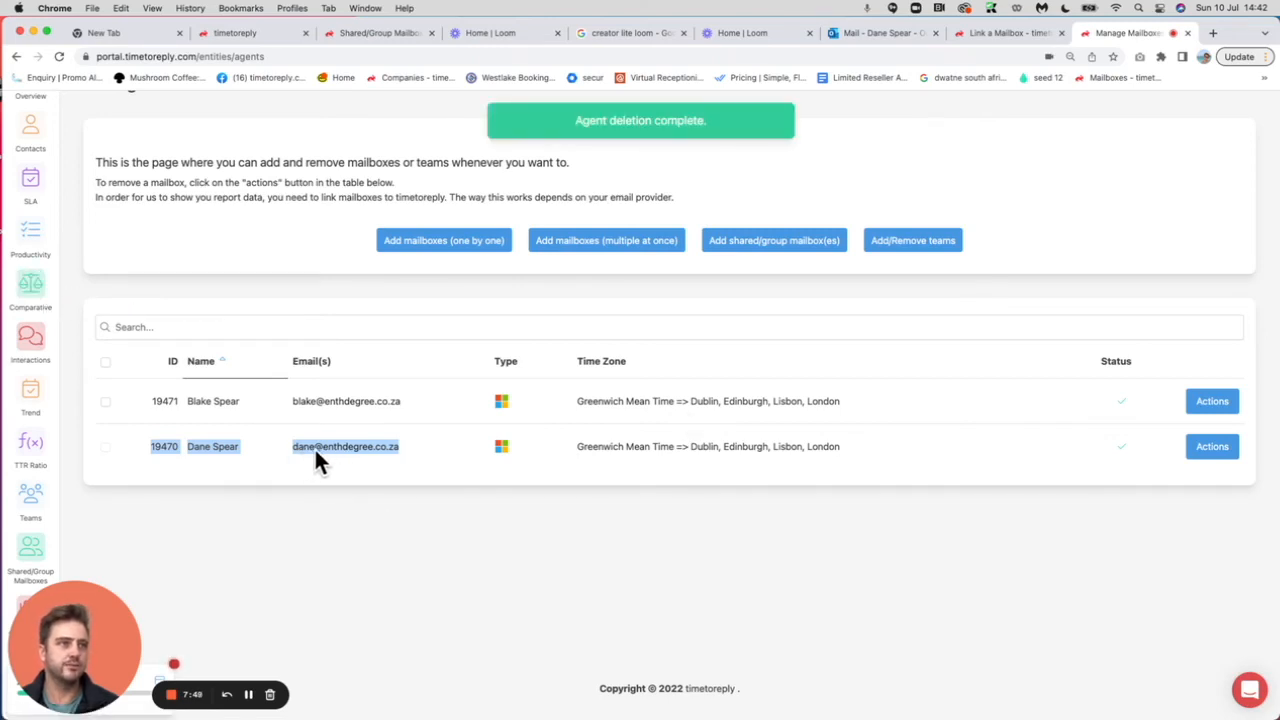
Reload the managed mailboxes list to confirm one mailbox remains, then go to Account Access.
scroll(439, 450, up, 2)
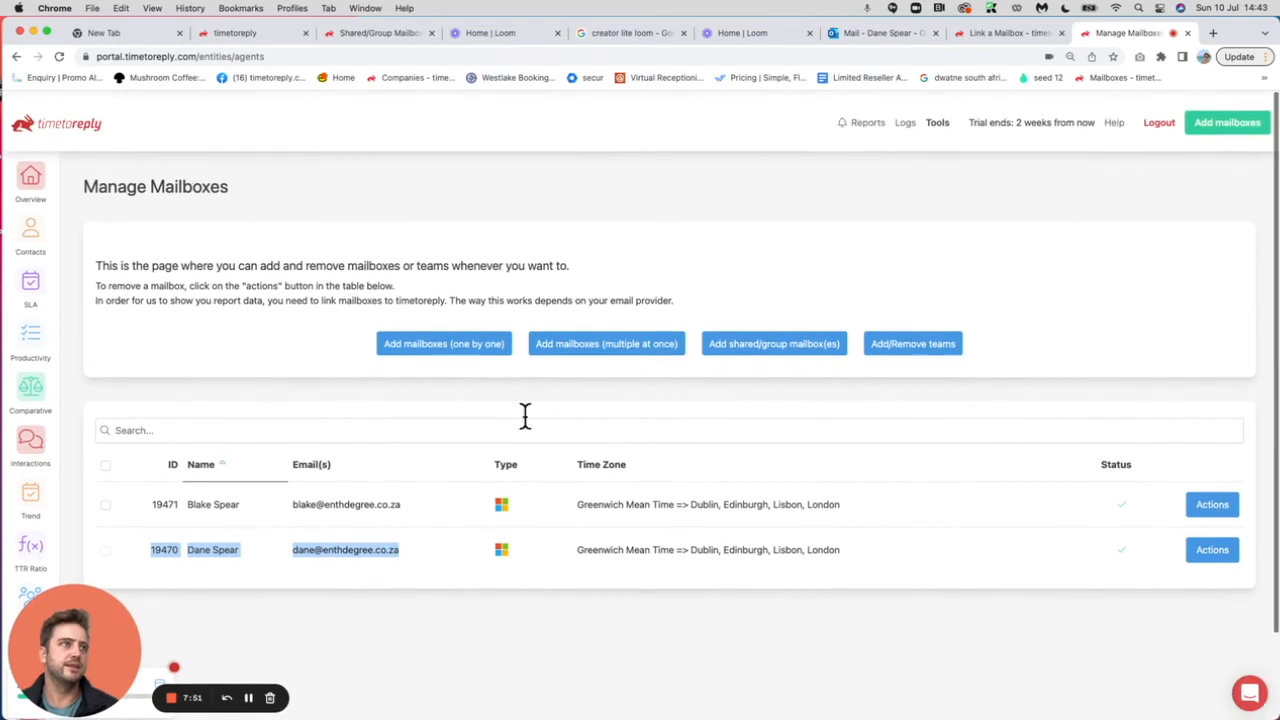
mouse_move(943, 124)
click(912, 144)
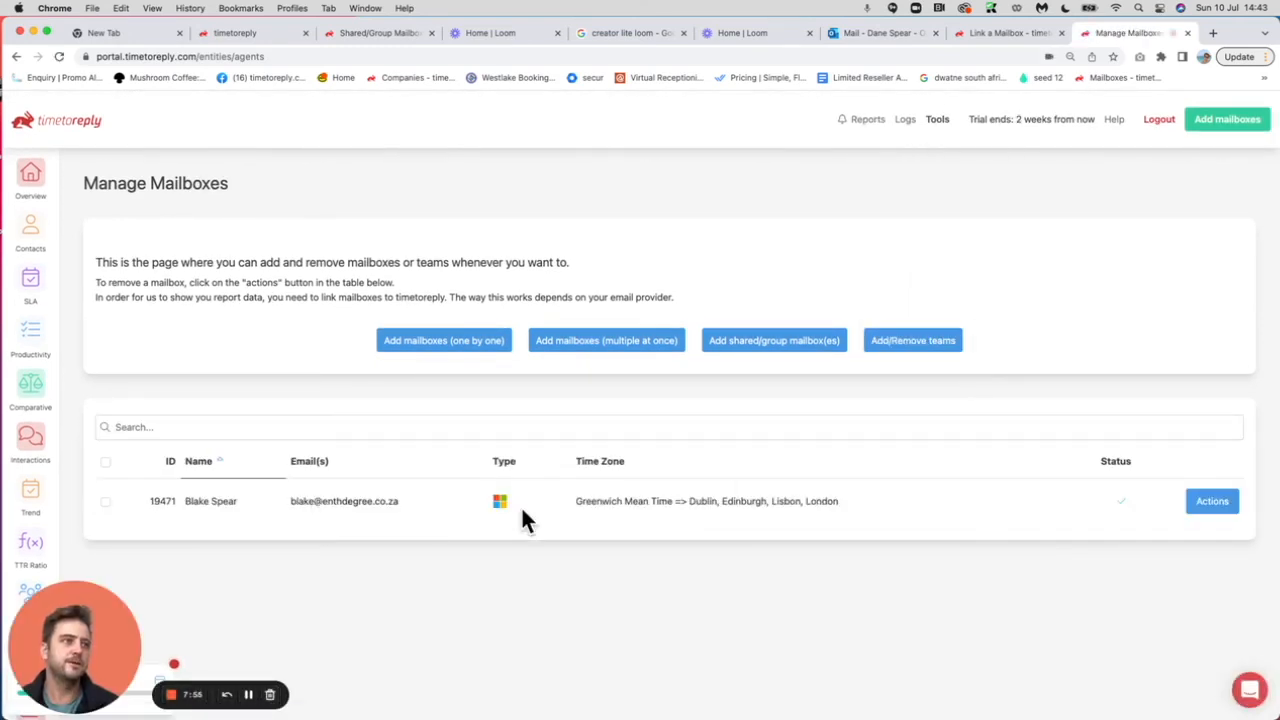
mouse_move(932, 130)
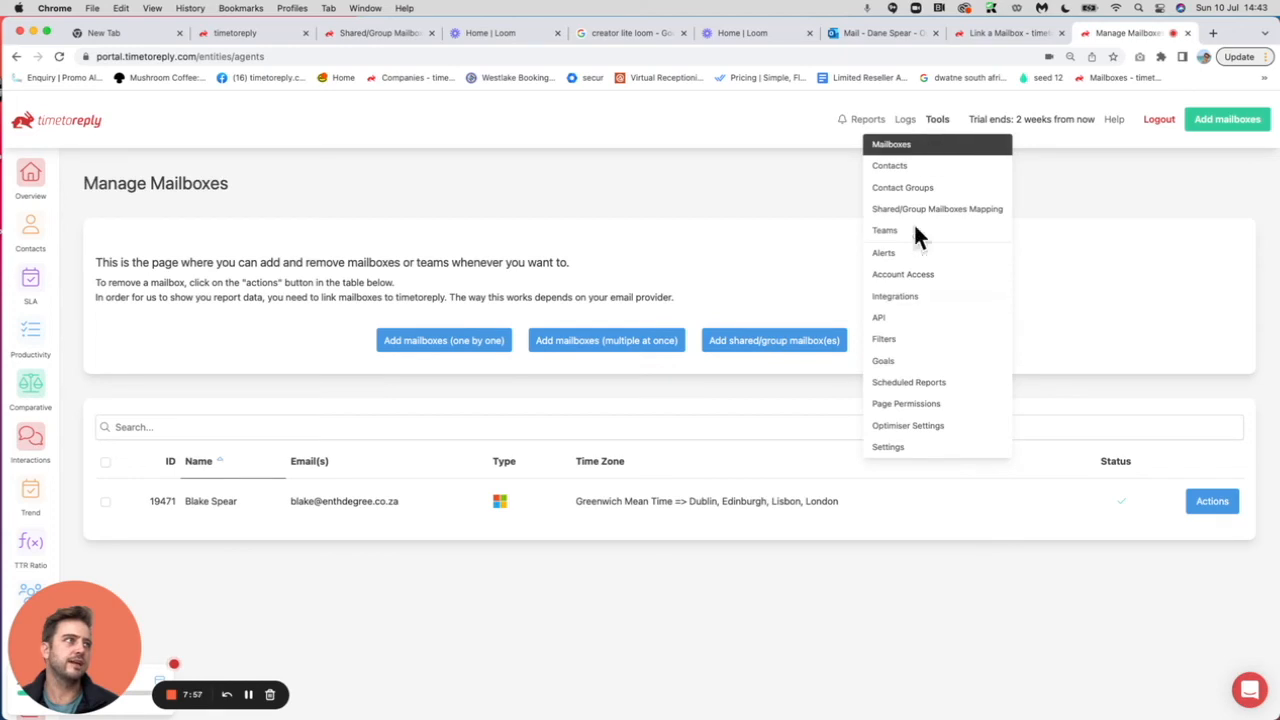
click(899, 276)
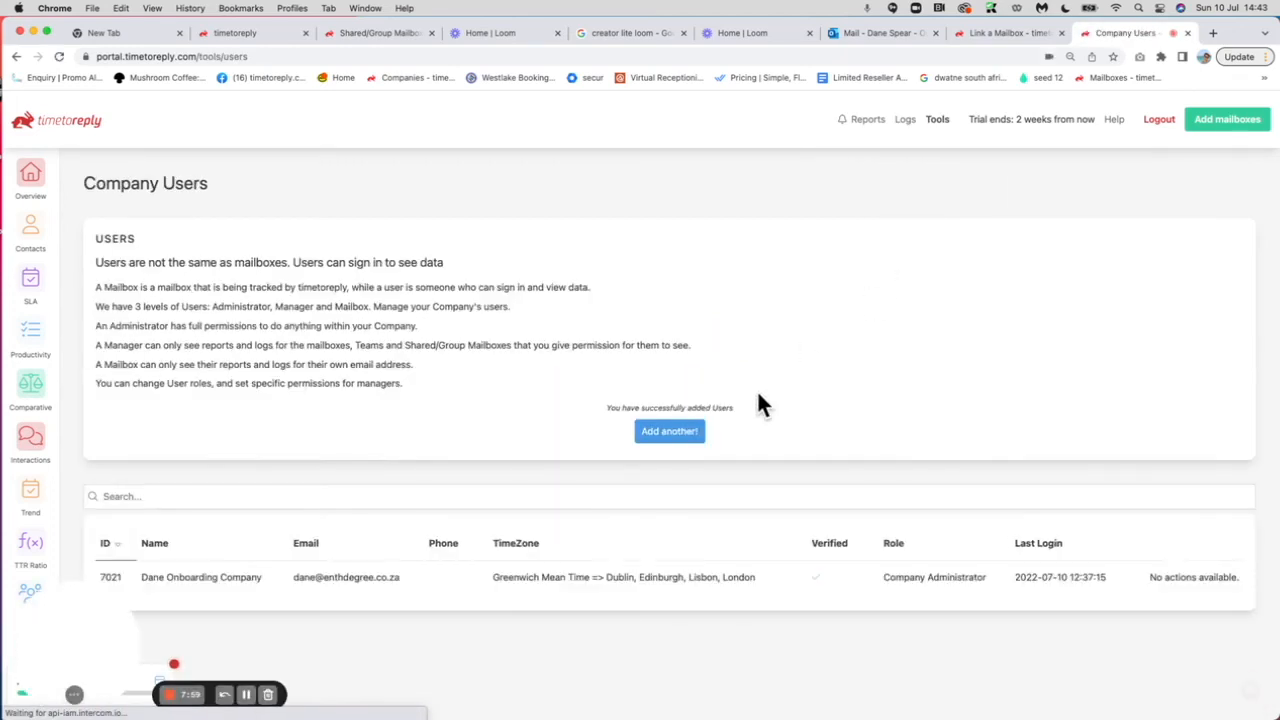
scroll(757, 389, down, 2)
drag(286, 498, 408, 520)
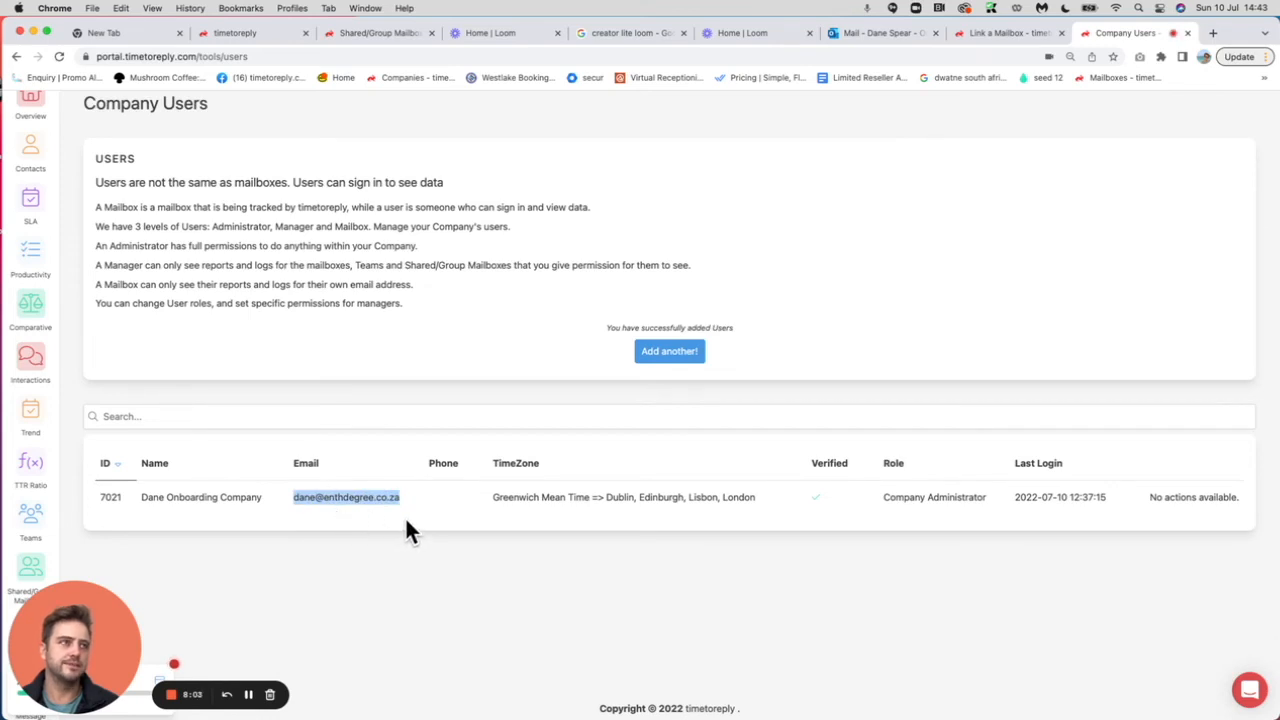
scroll(407, 520, up, 2)
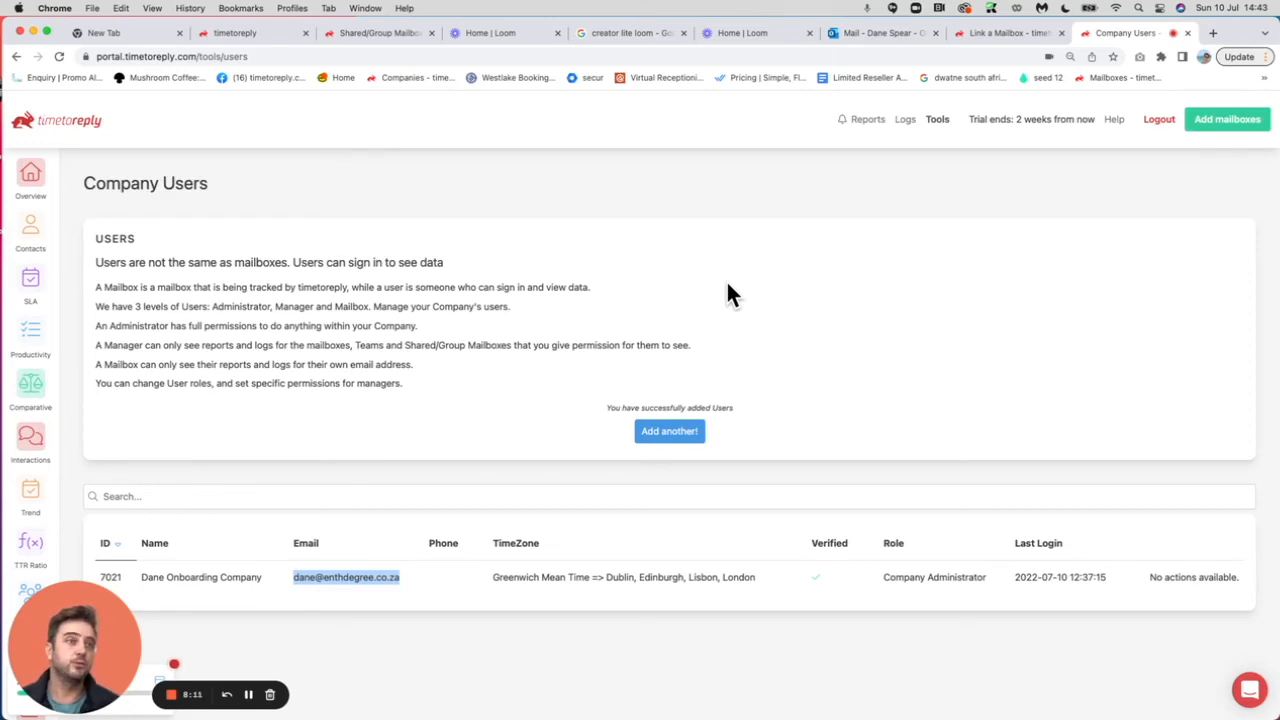
click(934, 119)
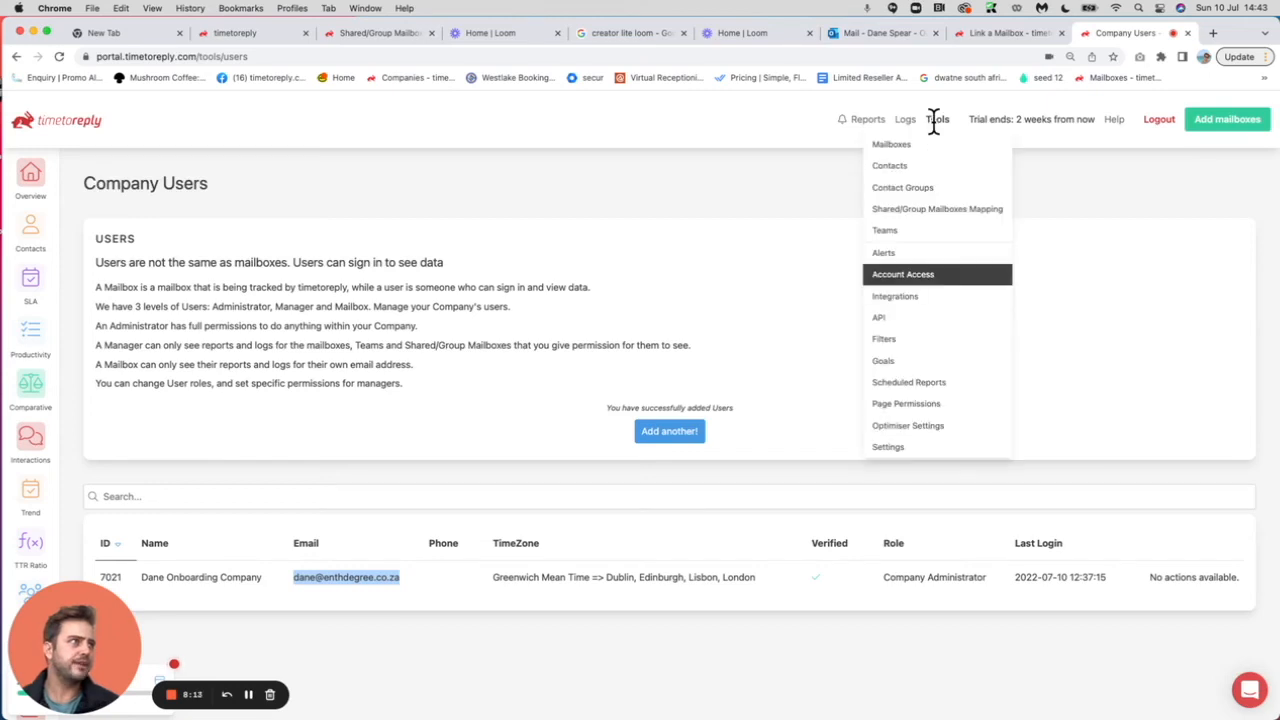
Add a single mailbox with Mailbox Type IMAP and follow the IMAP link to its setup form.
click(903, 141)
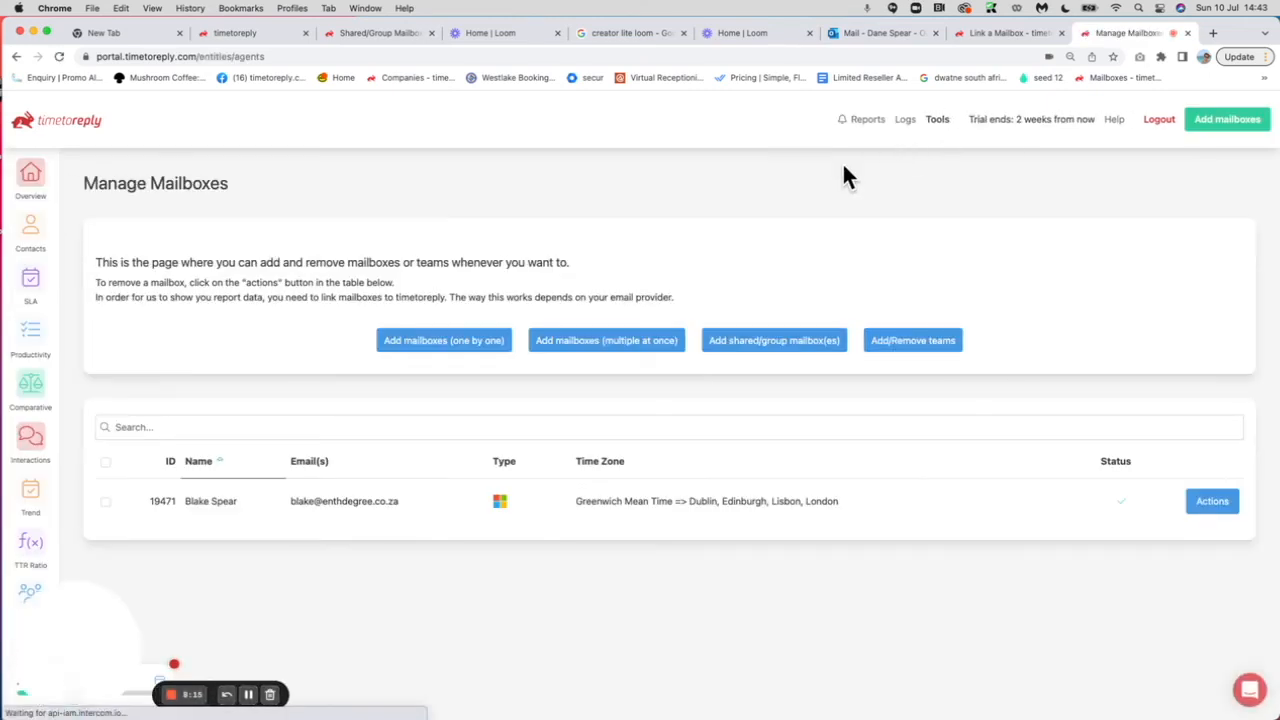
click(430, 337)
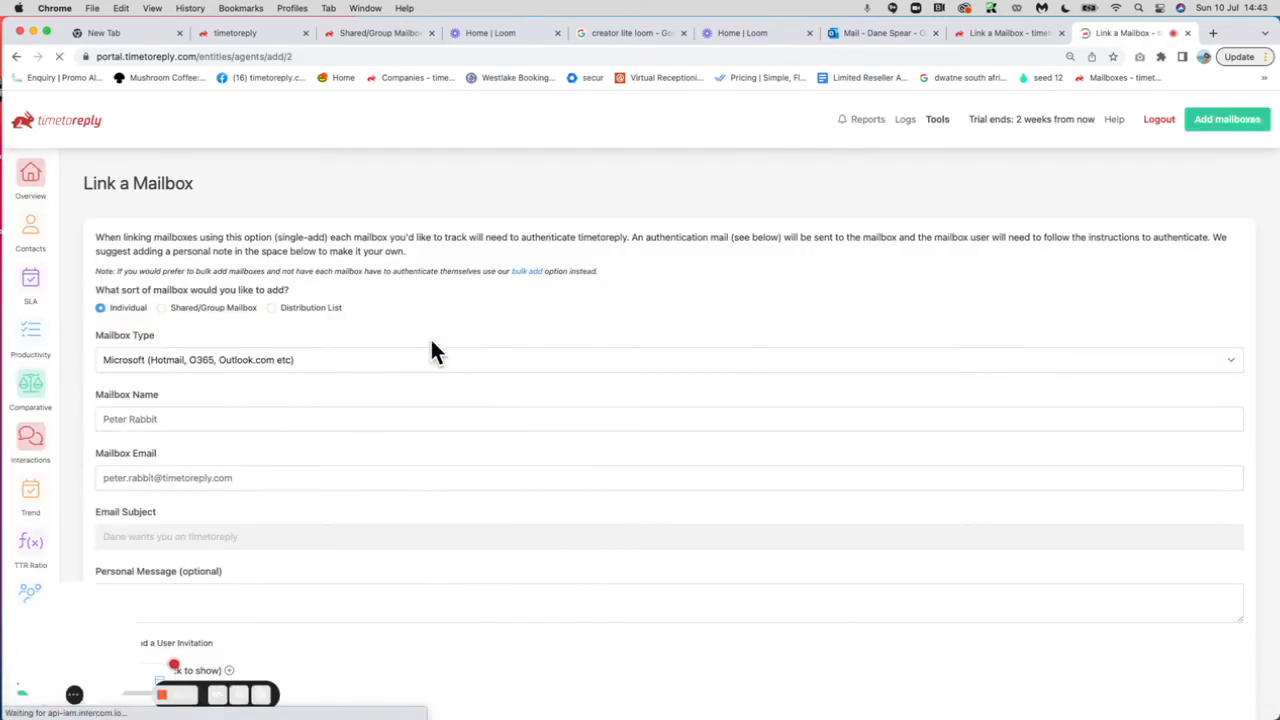
click(272, 361)
click(220, 345)
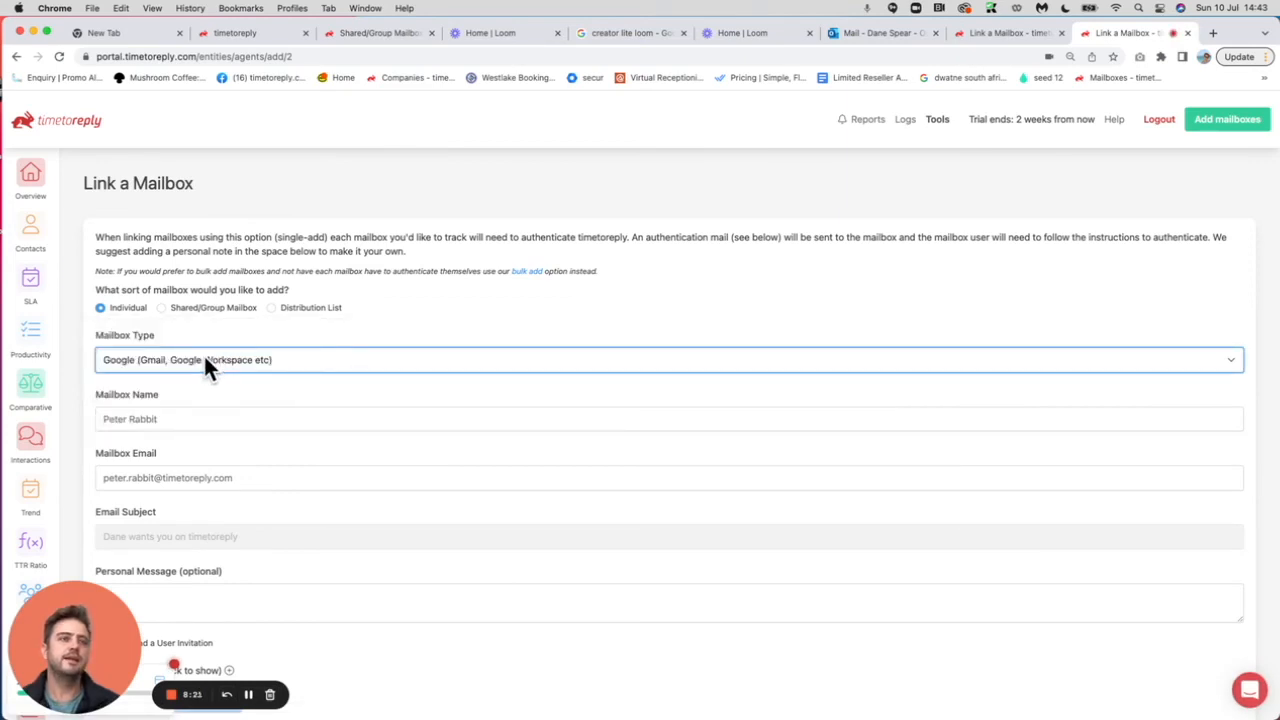
click(205, 362)
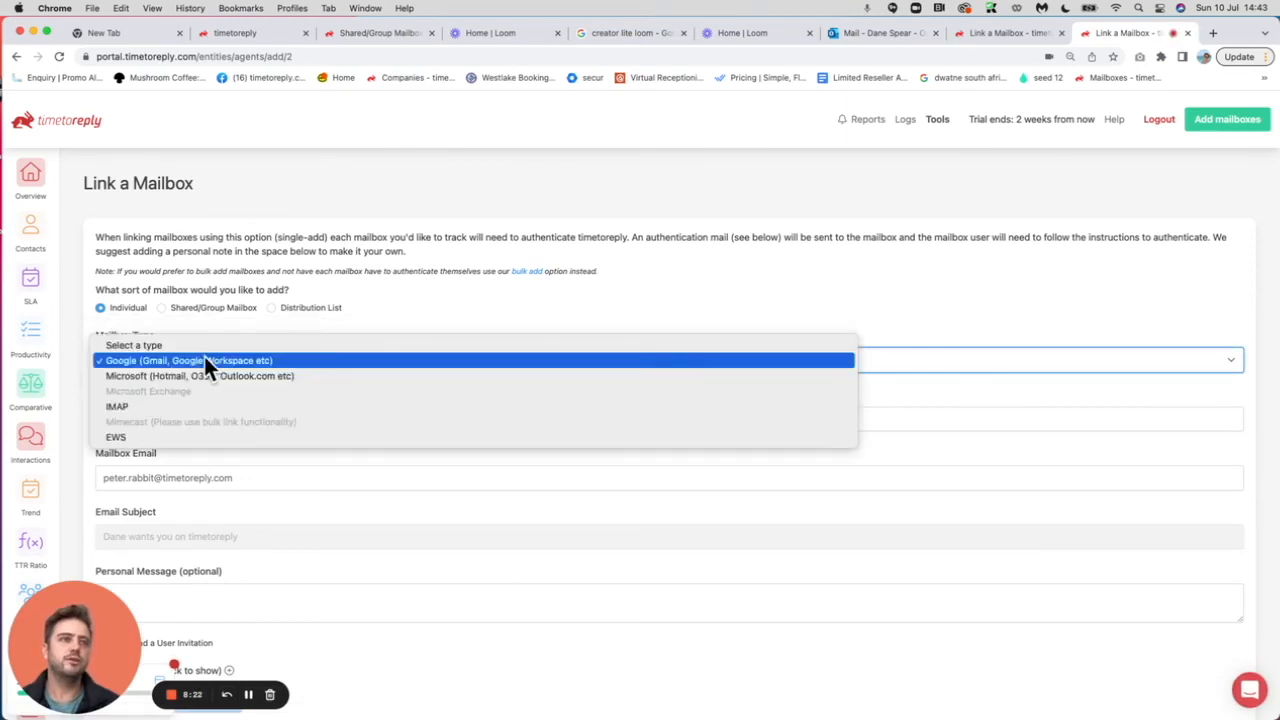
click(136, 405)
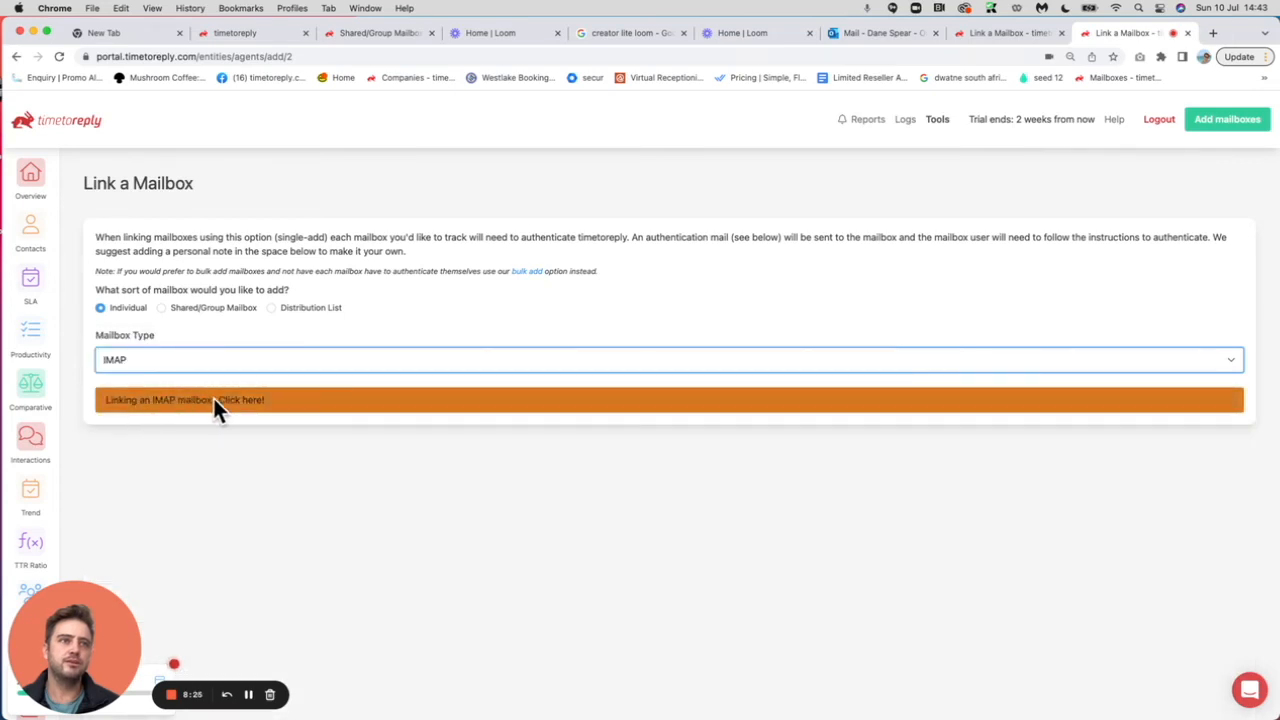
click(226, 400)
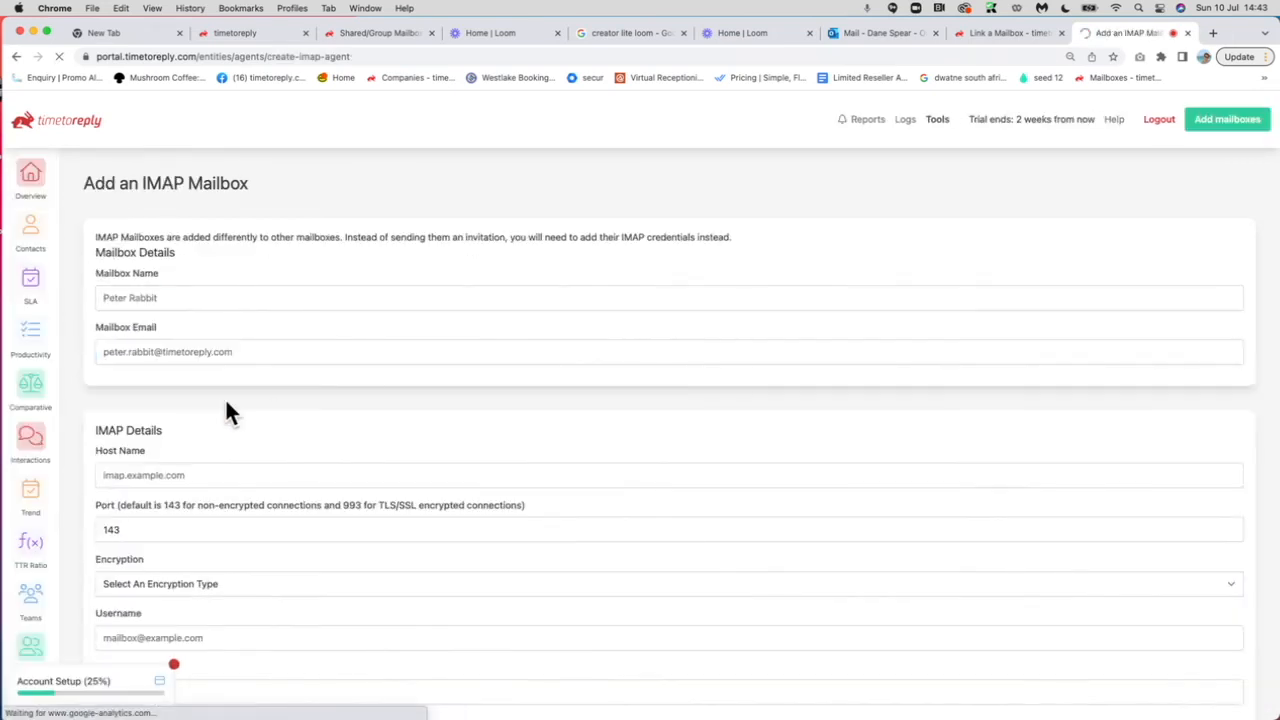
scroll(286, 436, down, 2)
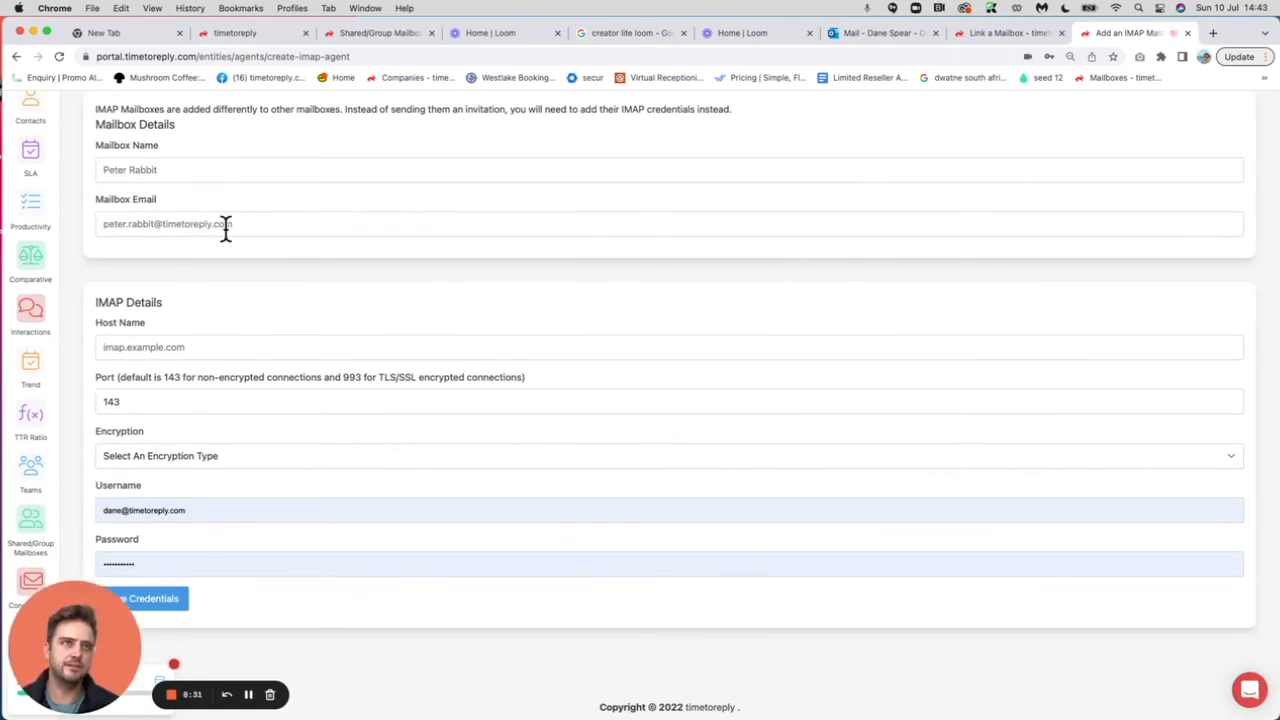
scroll(309, 430, down, 1)
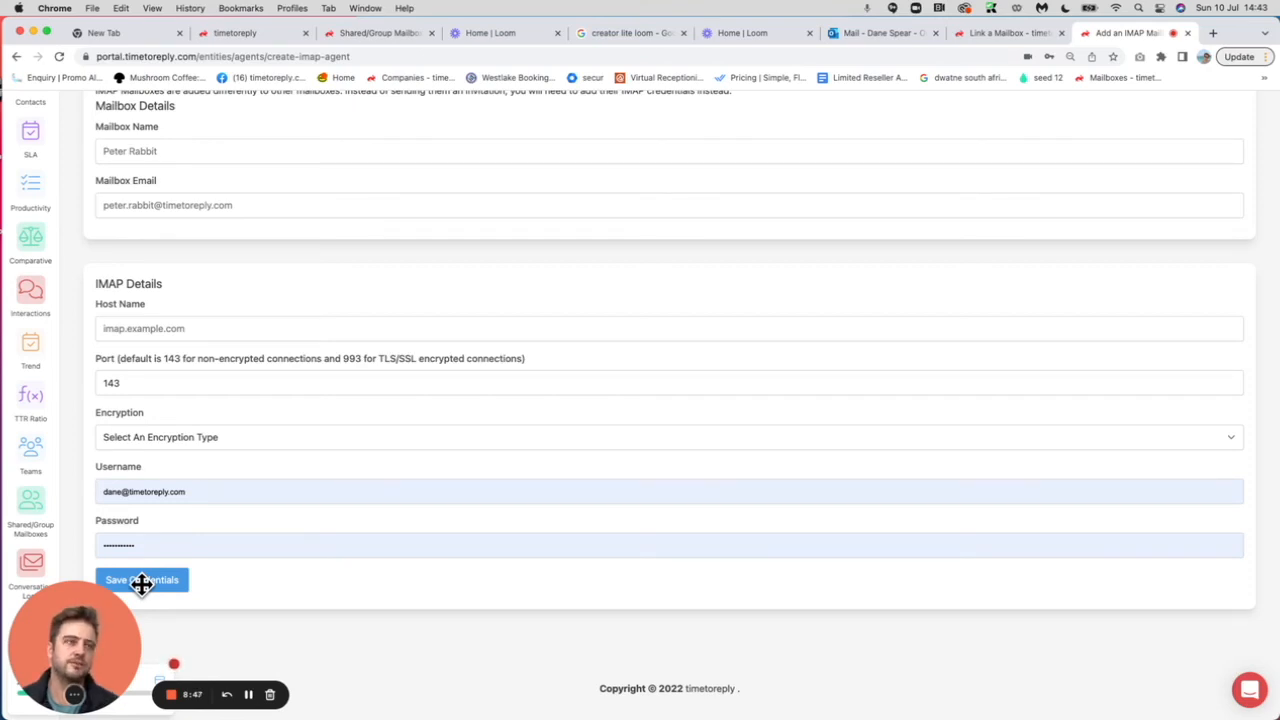
scroll(406, 461, up, 1)
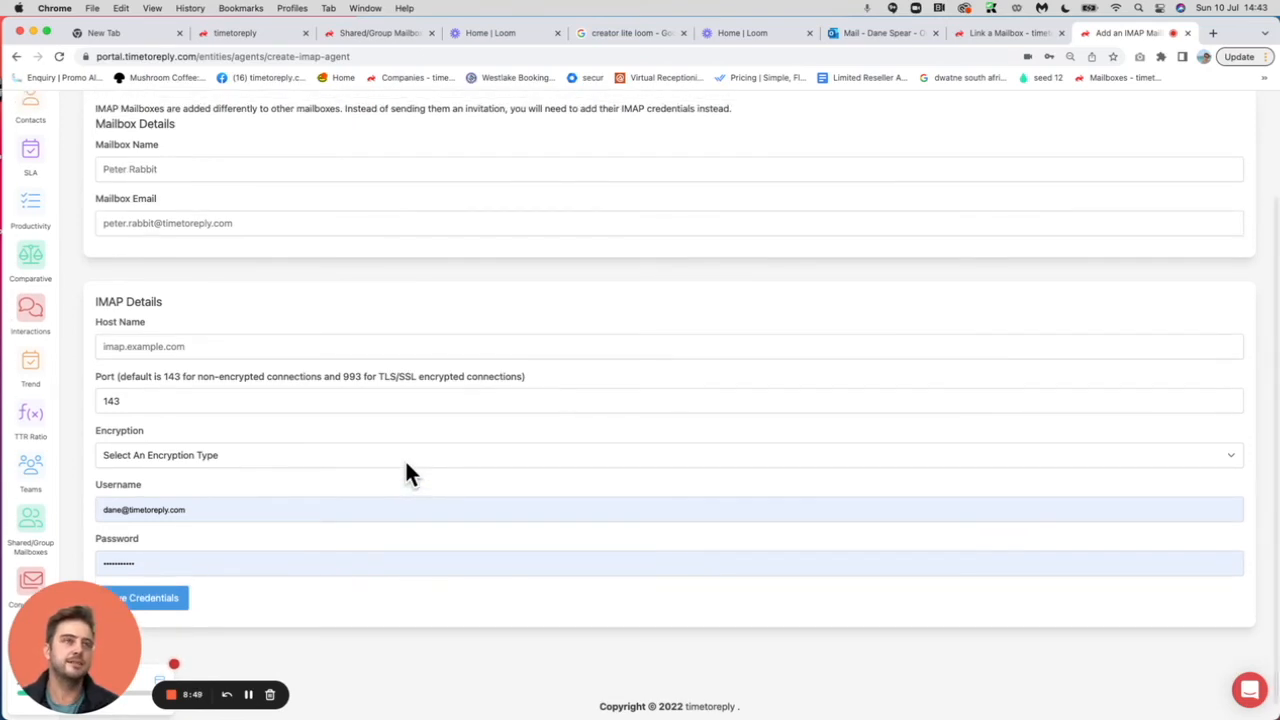
scroll(405, 465, up, 3)
click(940, 119)
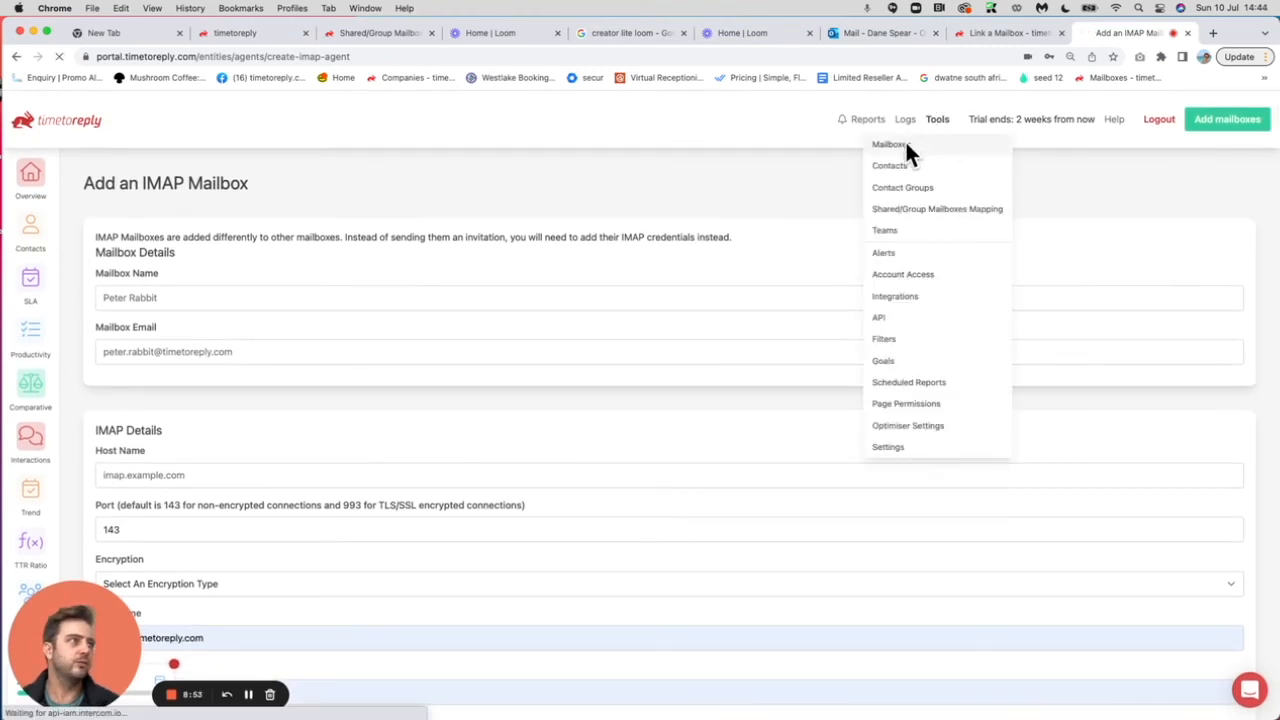
Add a single mailbox with Mailbox Type EWS and review the EWS setup form.
click(905, 144)
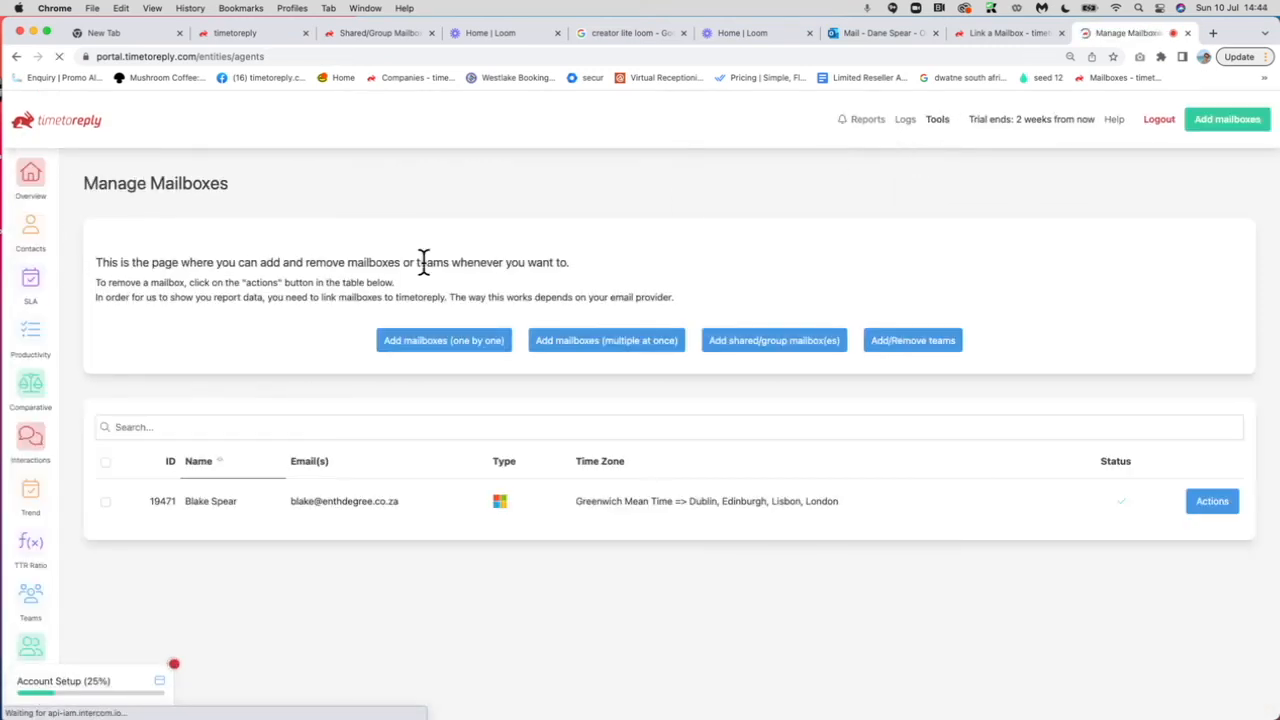
click(449, 340)
click(243, 366)
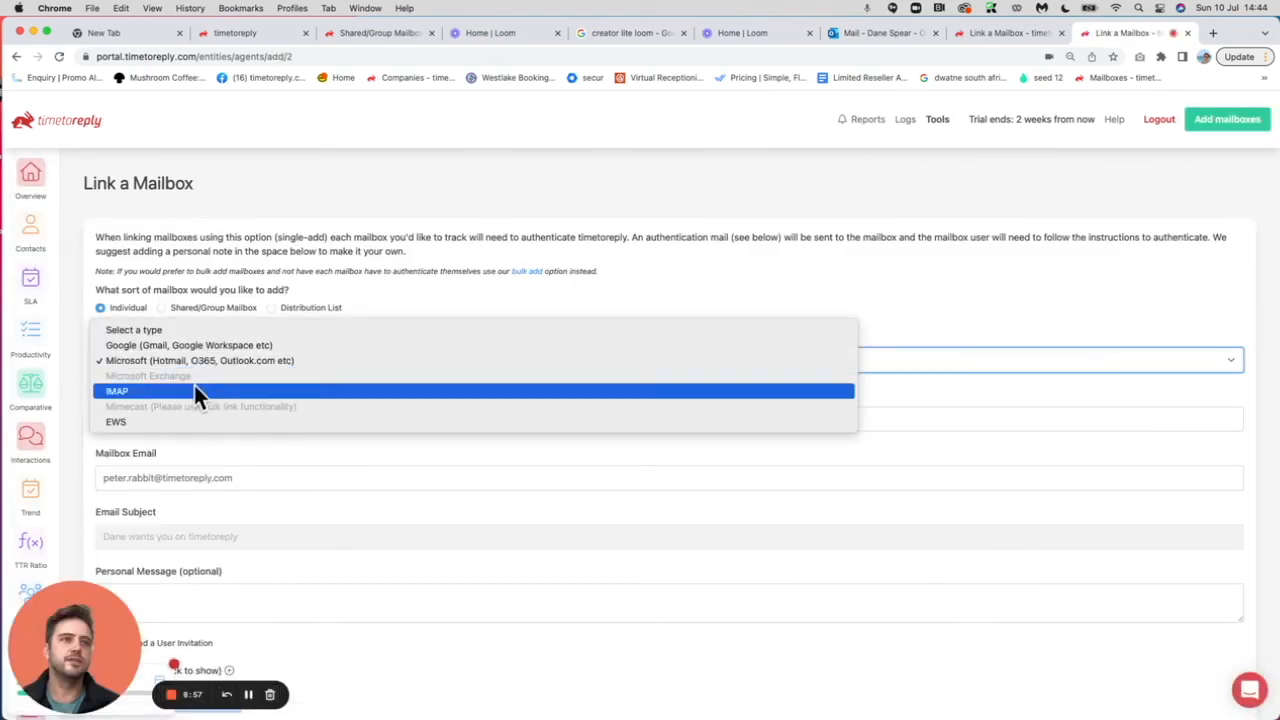
click(139, 421)
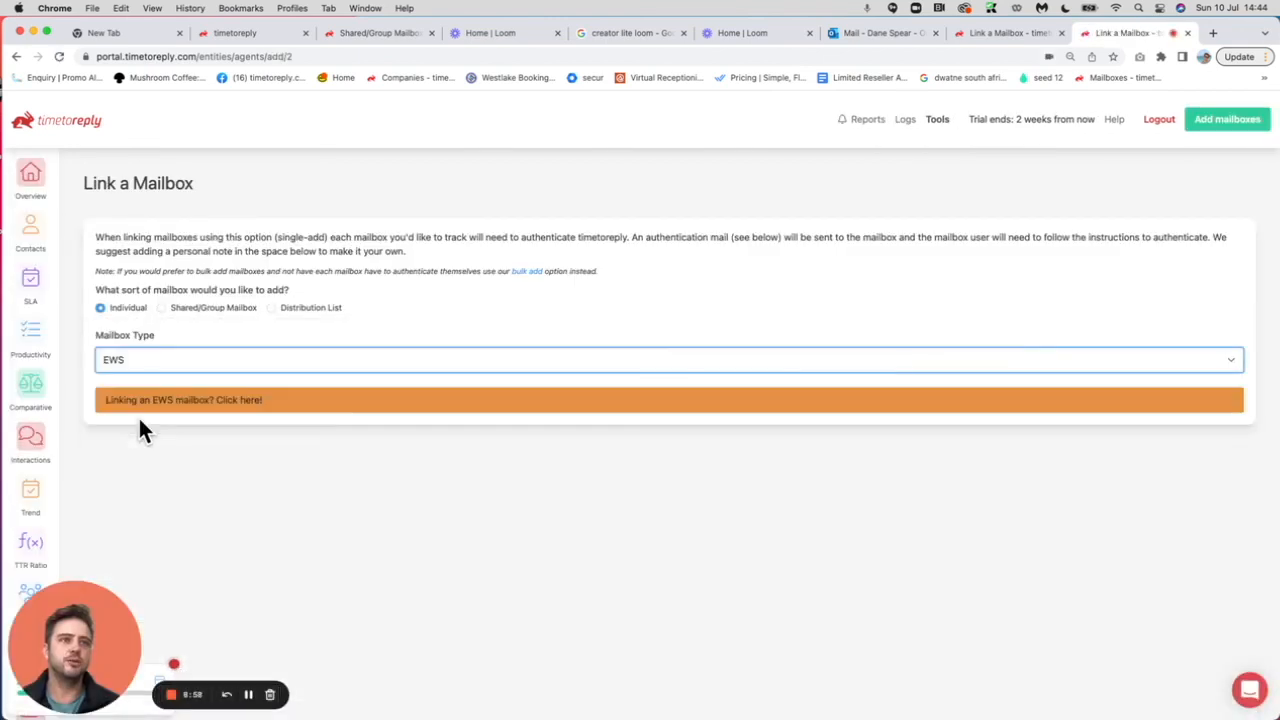
click(214, 398)
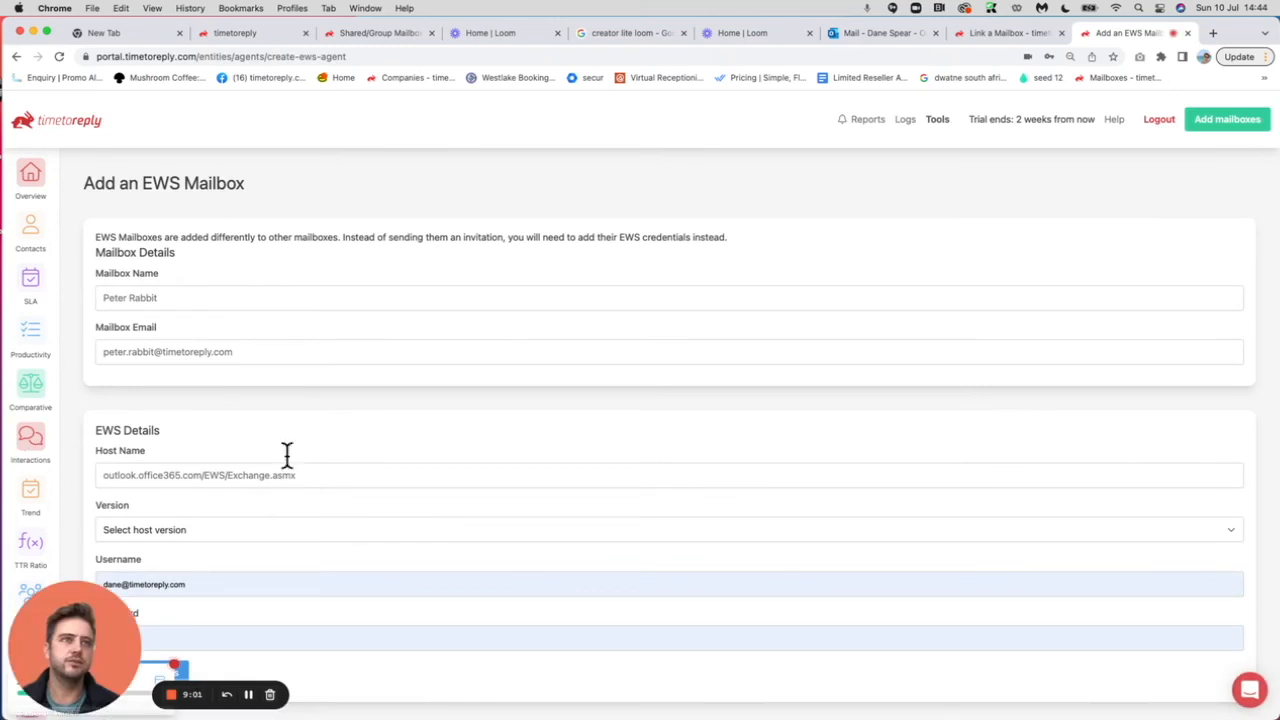
scroll(314, 377, down, 3)
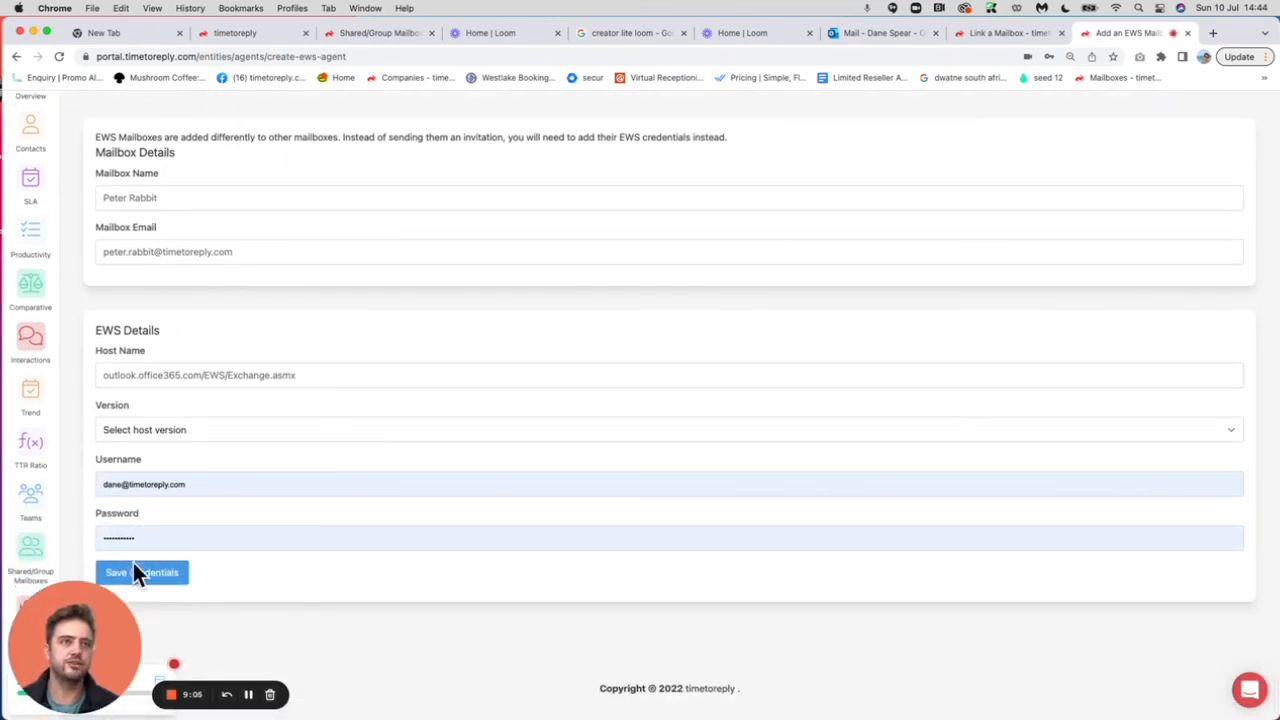
scroll(343, 540, up, 3)
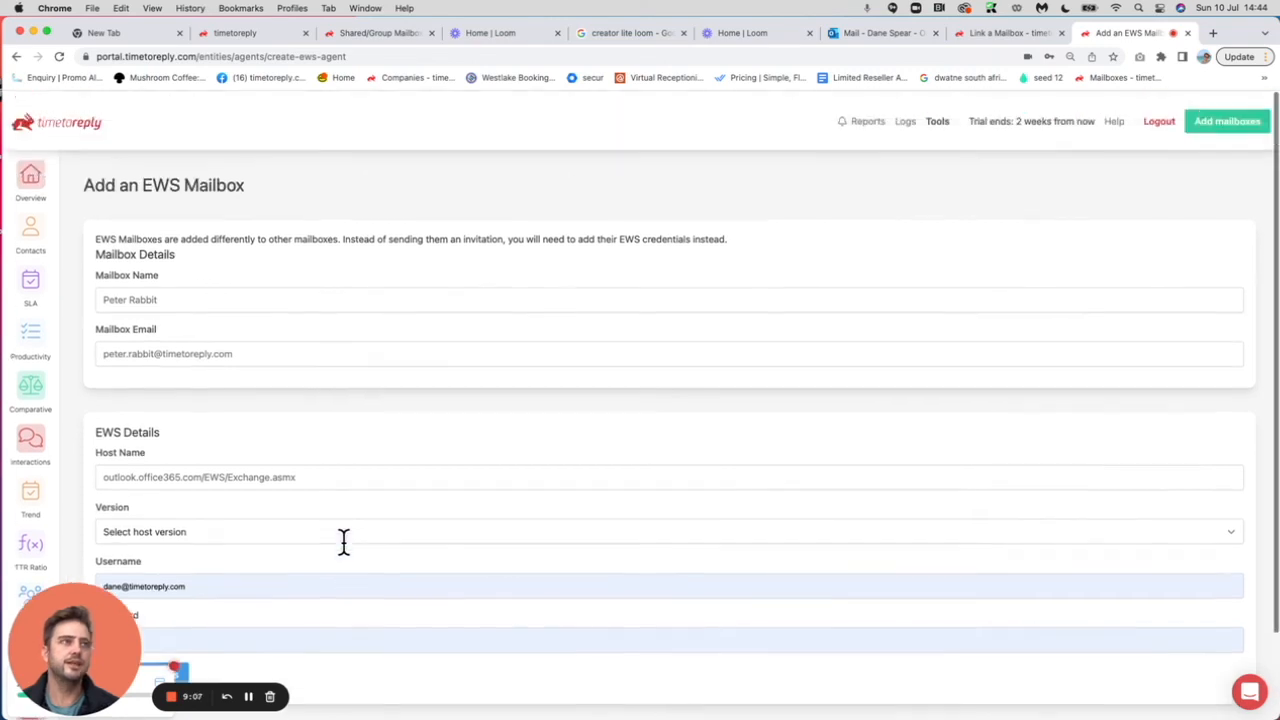
click(927, 116)
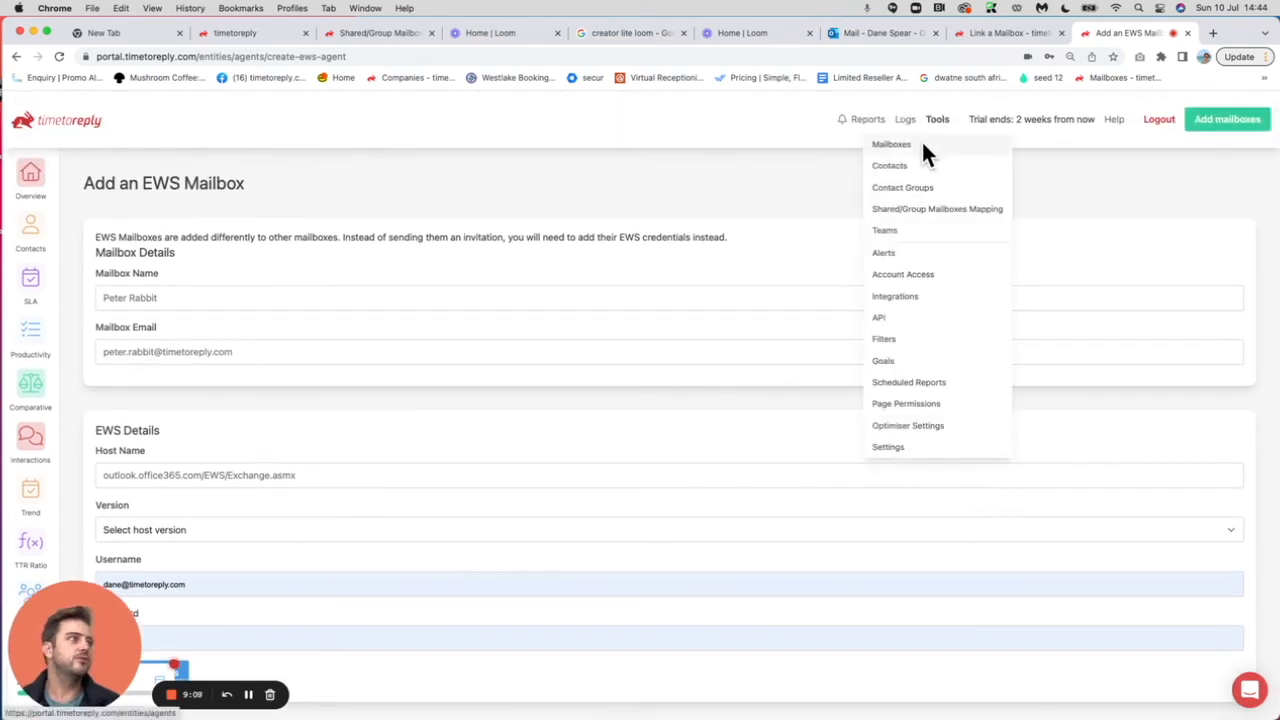
From Tools > Mailboxes, choose Add mailboxes (multiple at once) to reach Bulk Link Mailboxes.
click(921, 141)
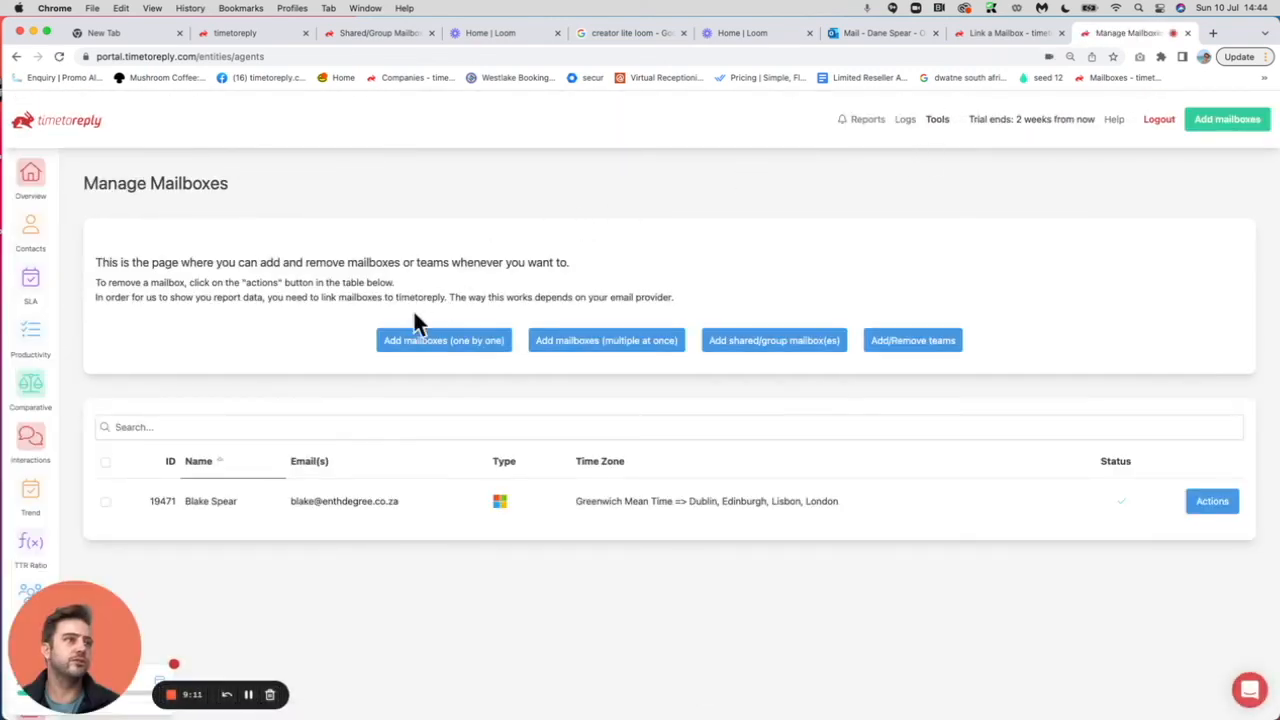
click(579, 348)
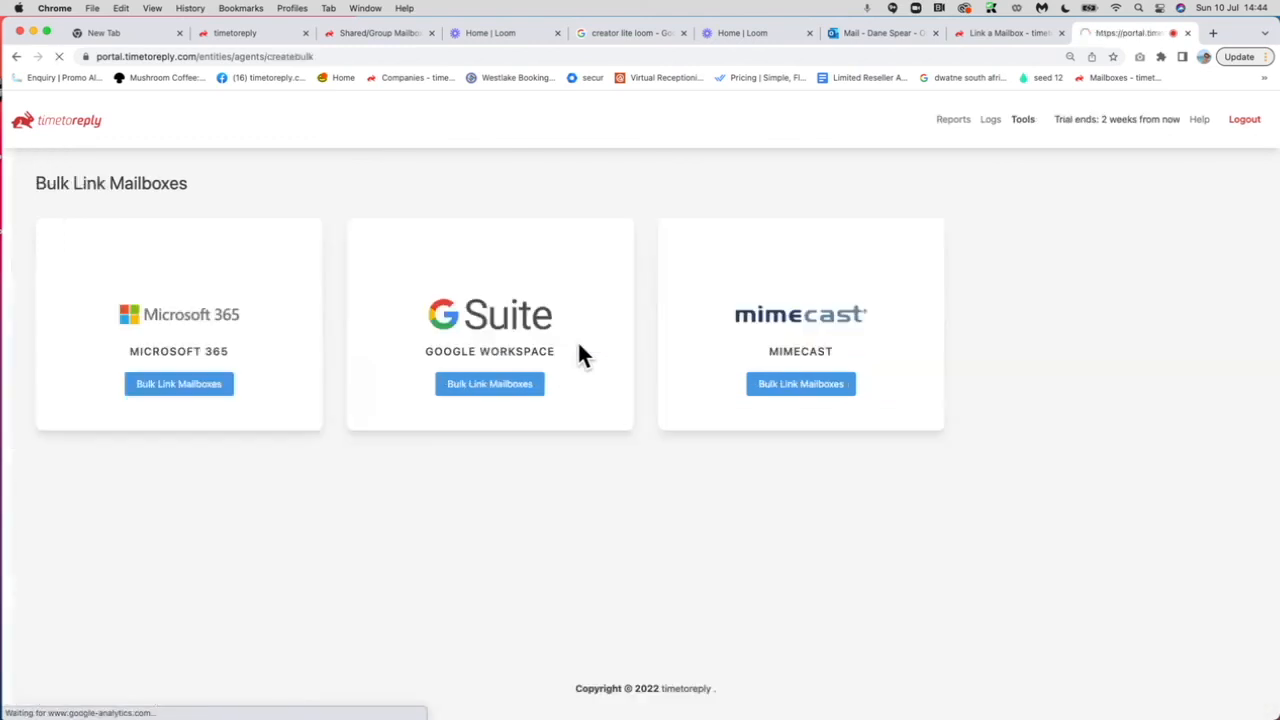
Choose Google Workspace bulk linking and scroll through the Admin Console instructions to the admin e-mail field.
click(505, 381)
scroll(503, 477, down, 10)
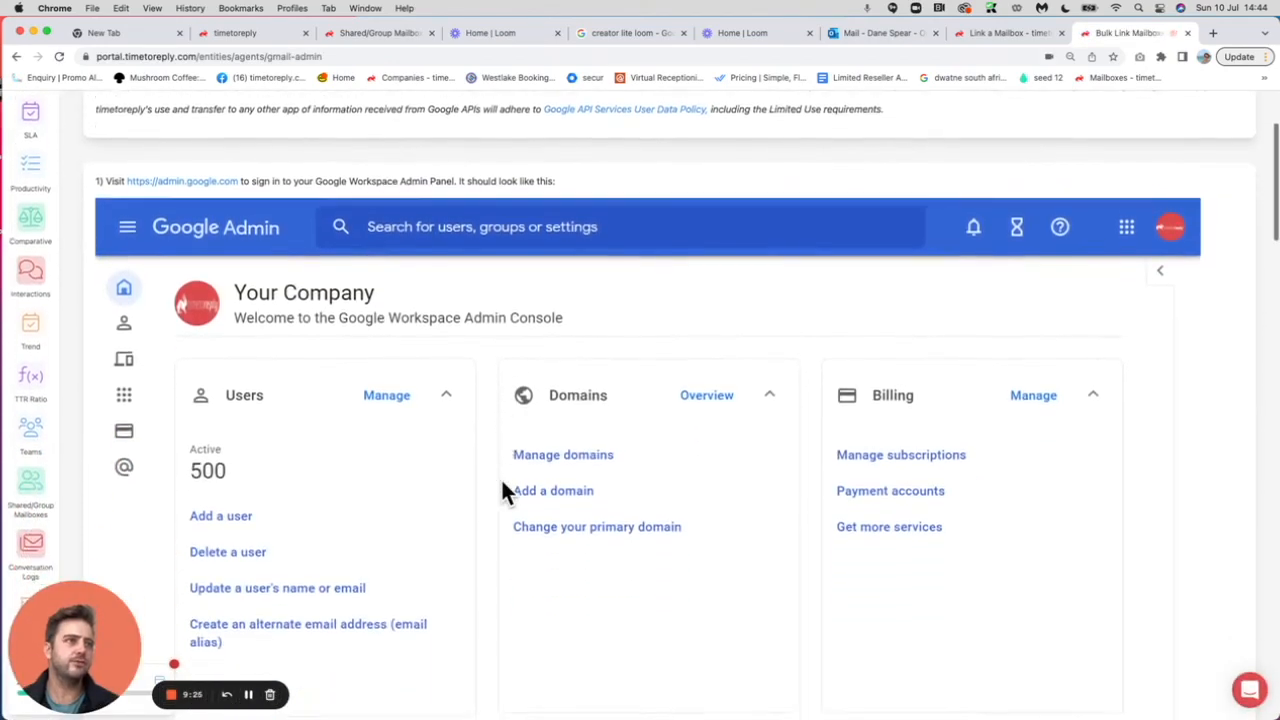
scroll(503, 482, down, 20)
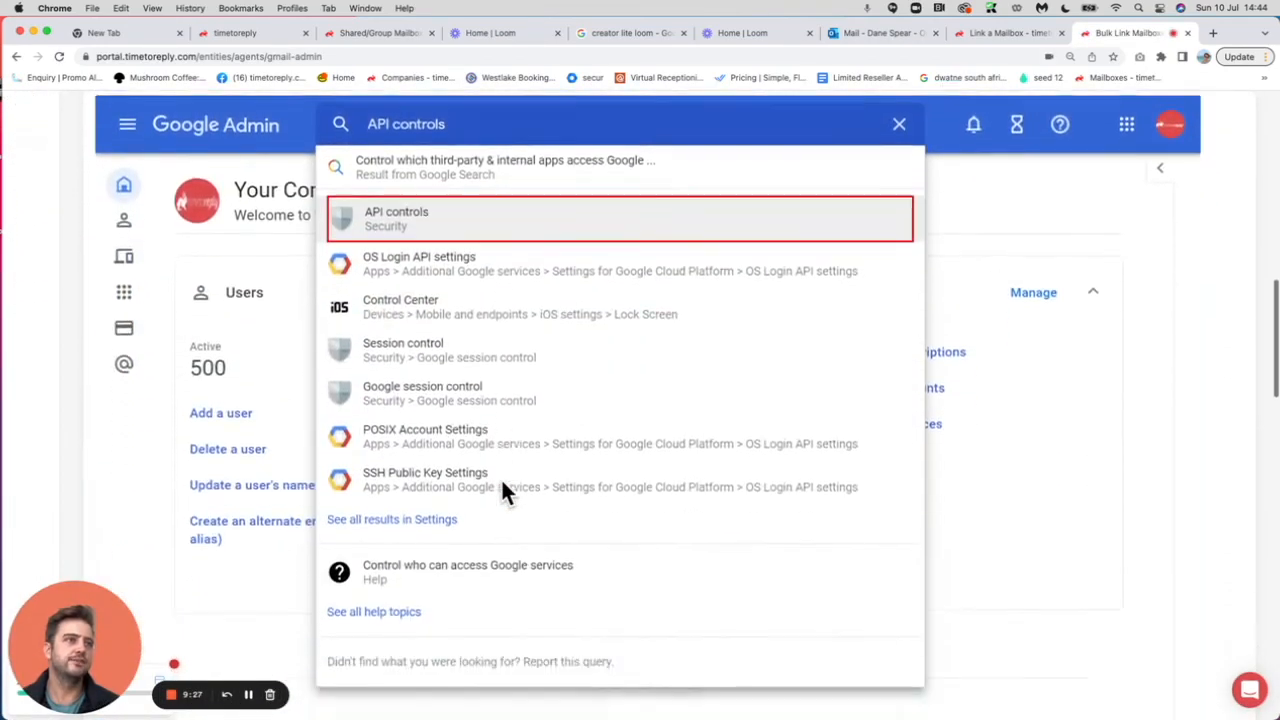
scroll(503, 484, down, 11)
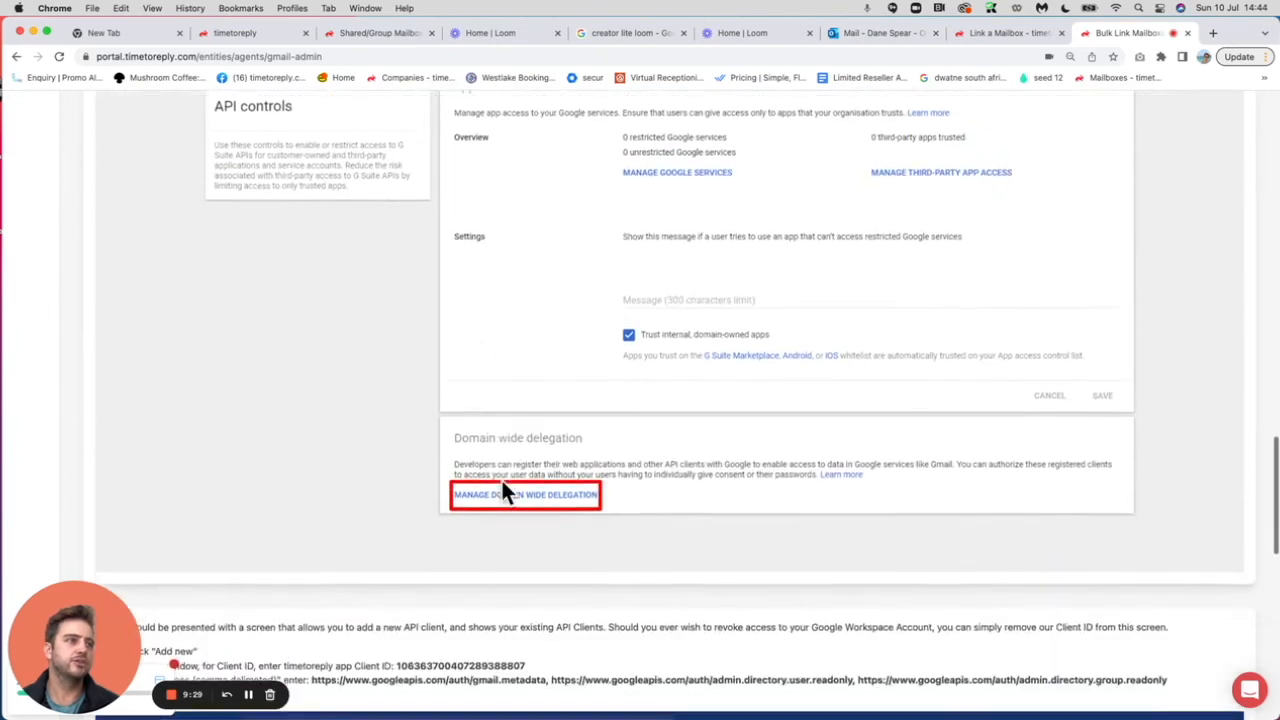
scroll(543, 562, down, 9)
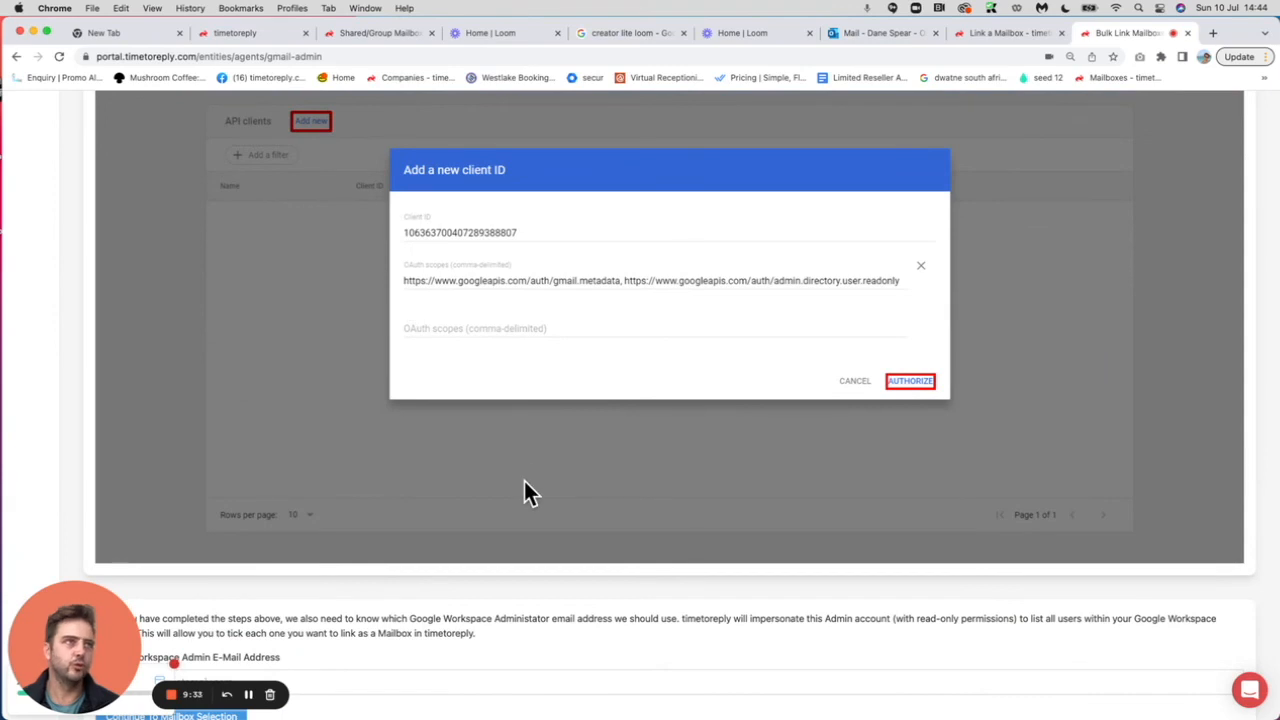
scroll(526, 490, down, 2)
scroll(526, 486, down, 1)
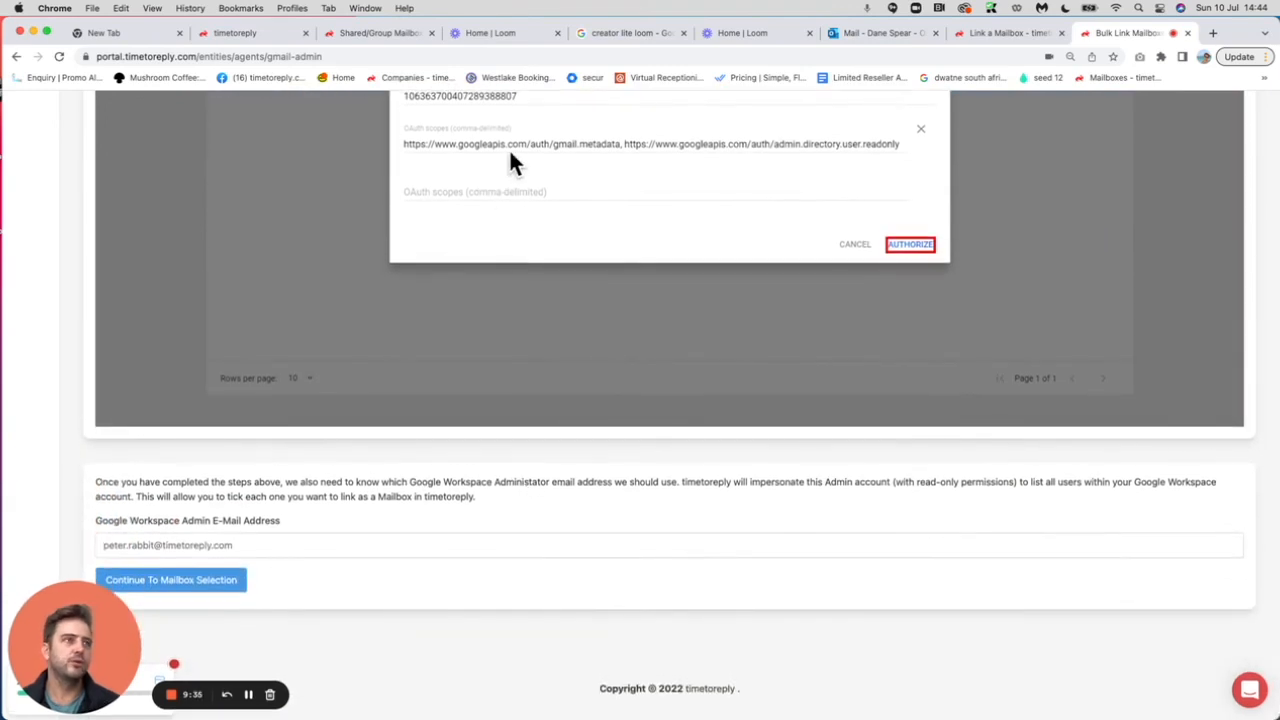